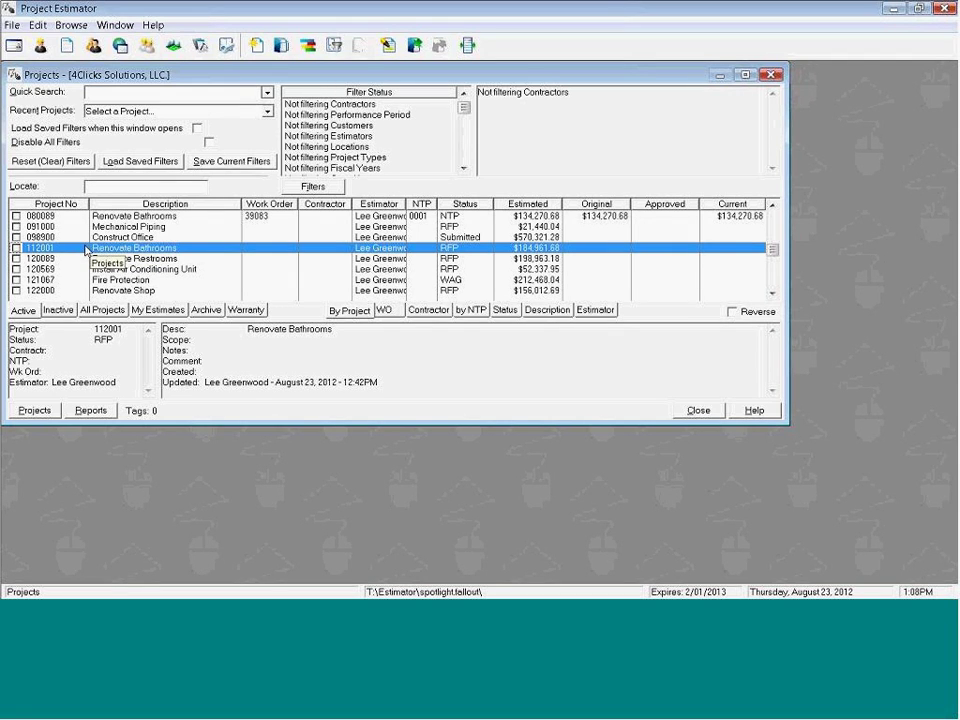
# Step: Open project 112001's 01 General Conditions estimate, review its 2011 RSMeans Facilities cost data, then close both windows
pyautogui.doubleClick(33, 248)
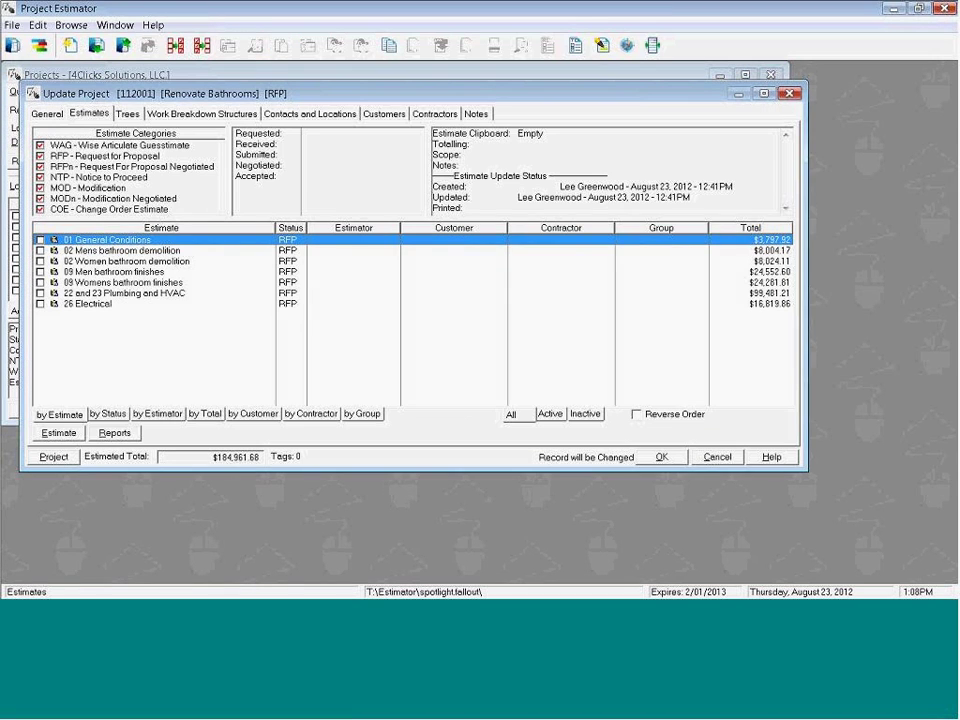
pyautogui.press('Return')
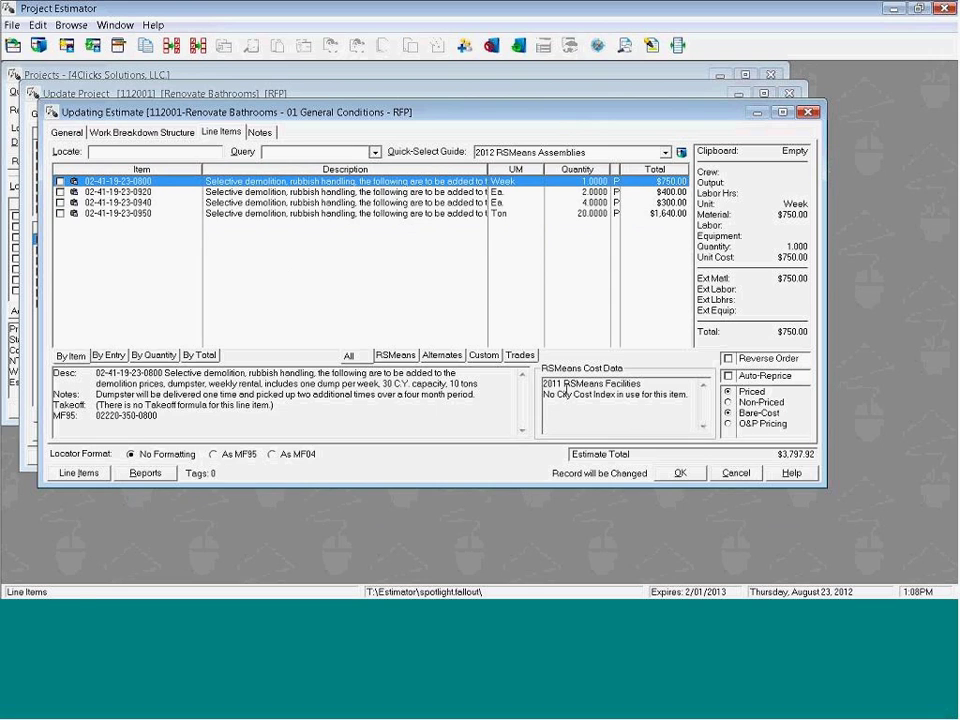
pyautogui.moveTo(543, 380); pyautogui.dragTo(684, 392)
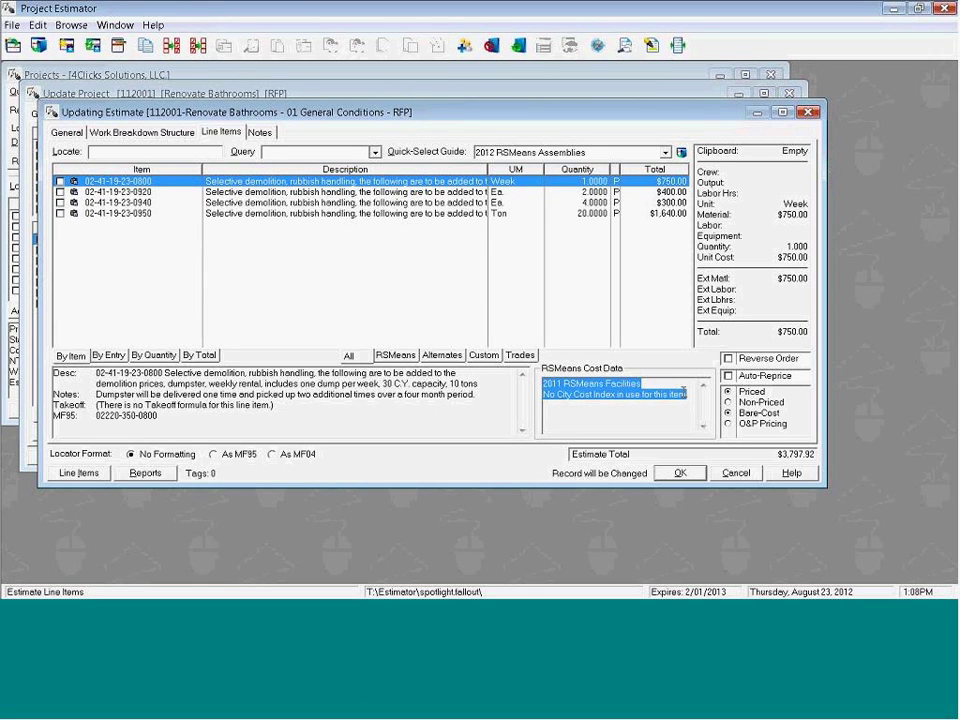
pyautogui.click(476, 310)
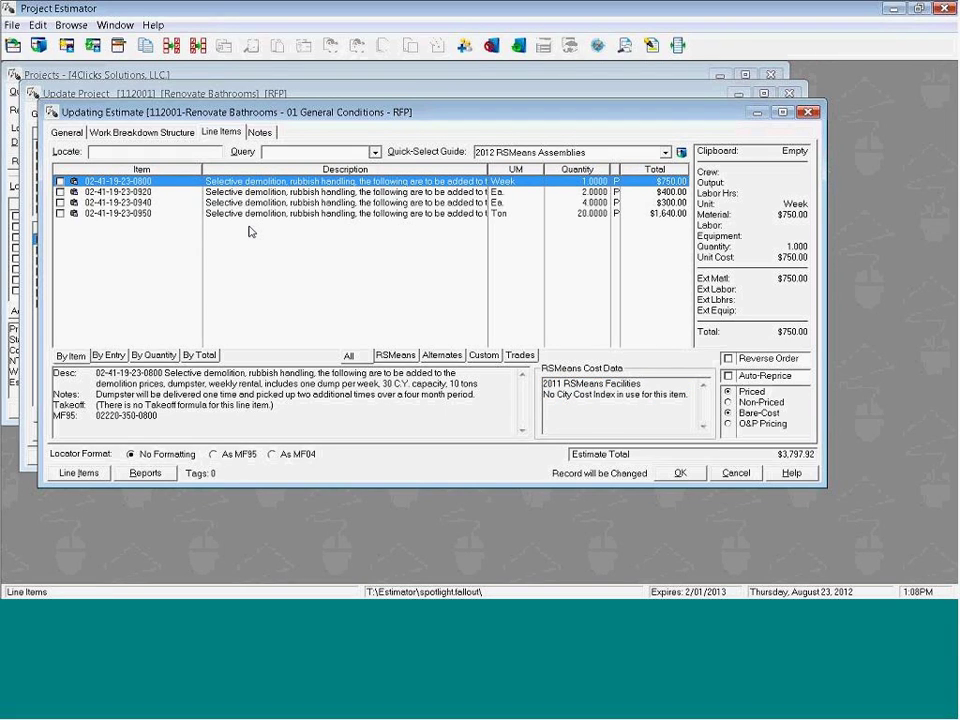
pyautogui.press('Escape')
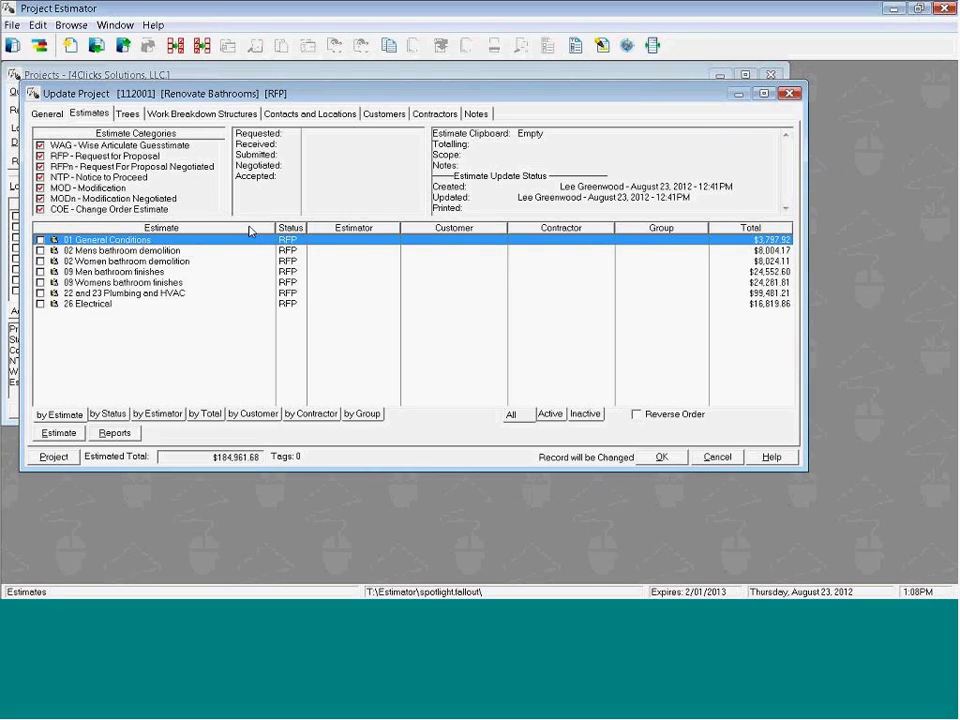
pyautogui.press('Escape')
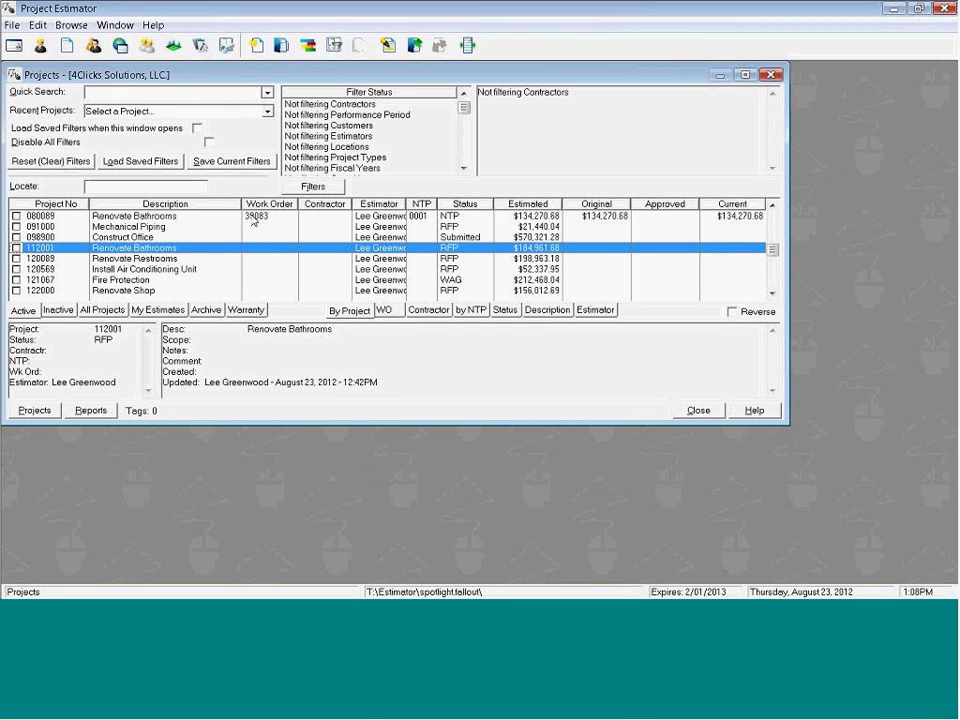
# Step: Open the 2011 SABER contract from the Contracts list and check its Use Contract Guide Settings option
pyautogui.click(66, 46)
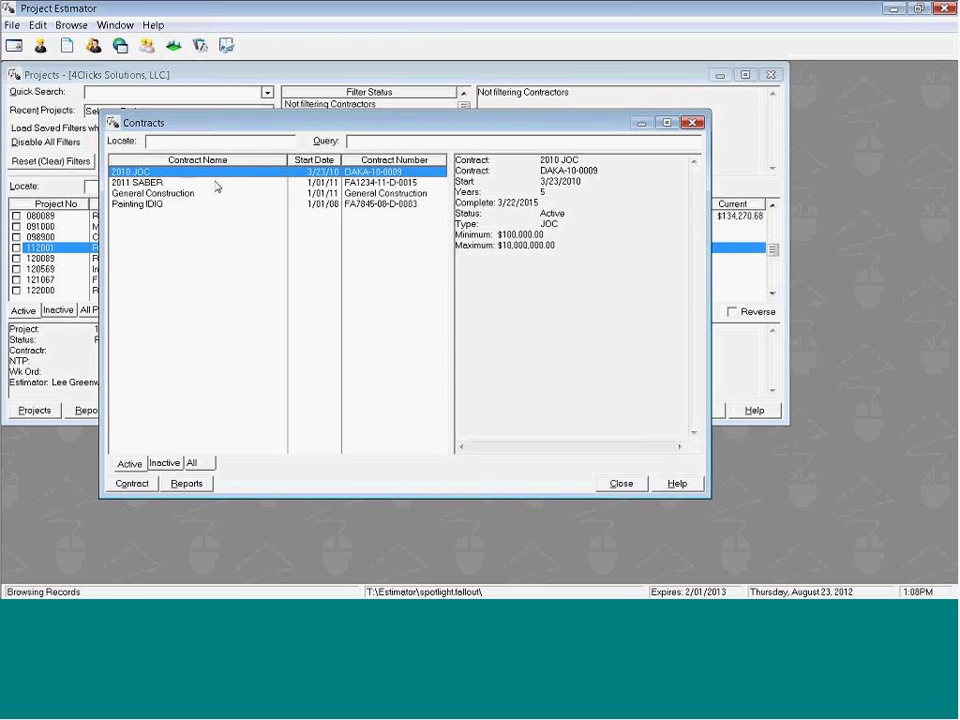
pyautogui.doubleClick(216, 183)
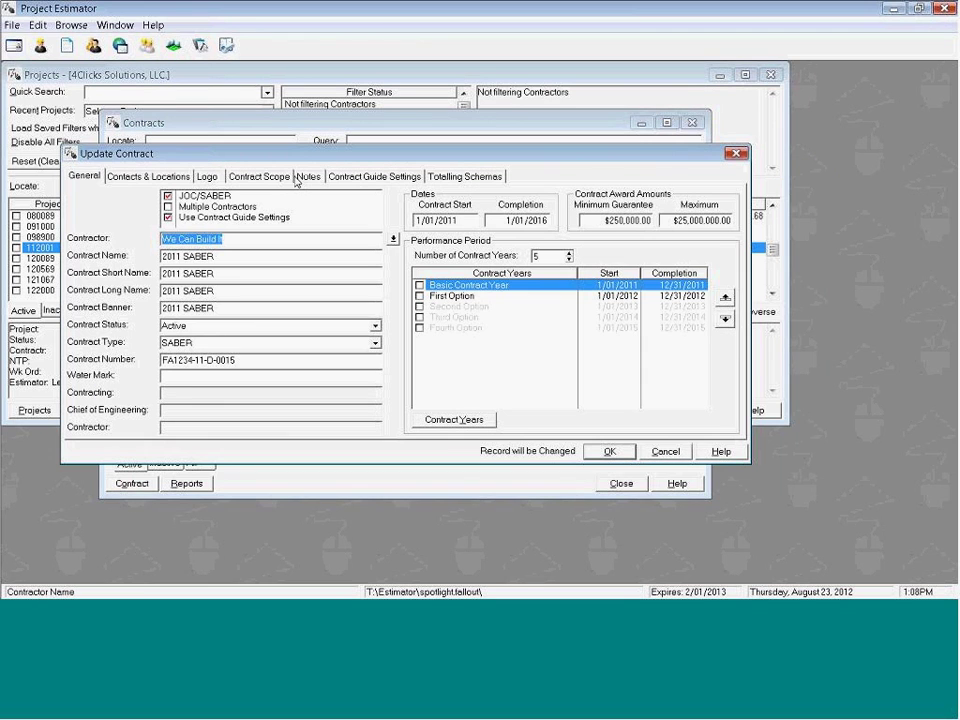
pyautogui.click(226, 217)
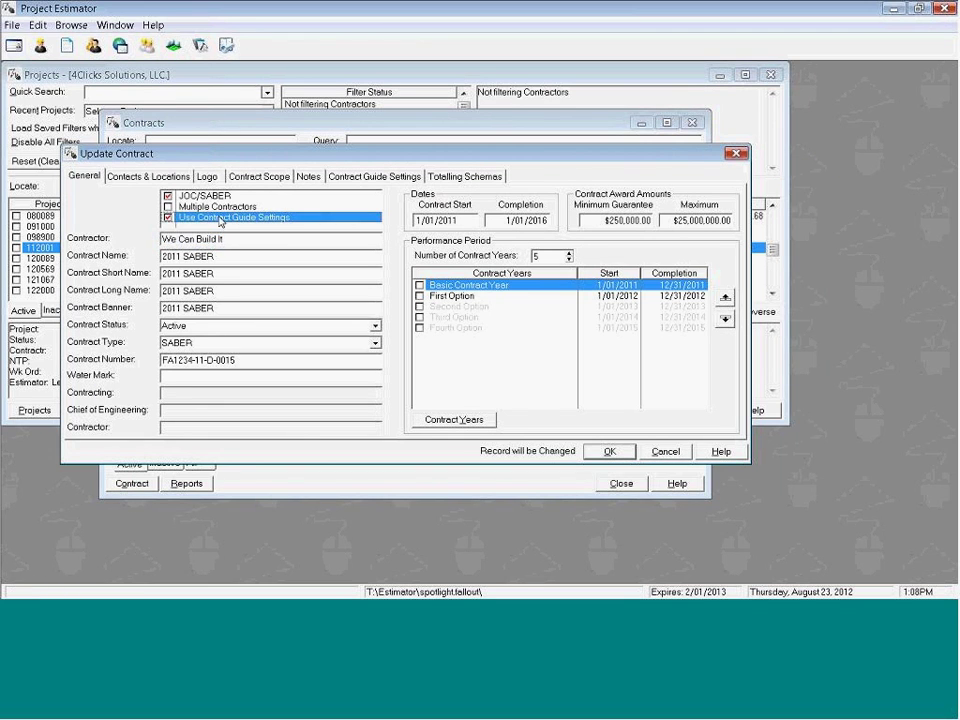
# Step: Review 2011 SABER's guide settings, toggling Use CCI on then off, and cancel without saving
pyautogui.click(378, 177)
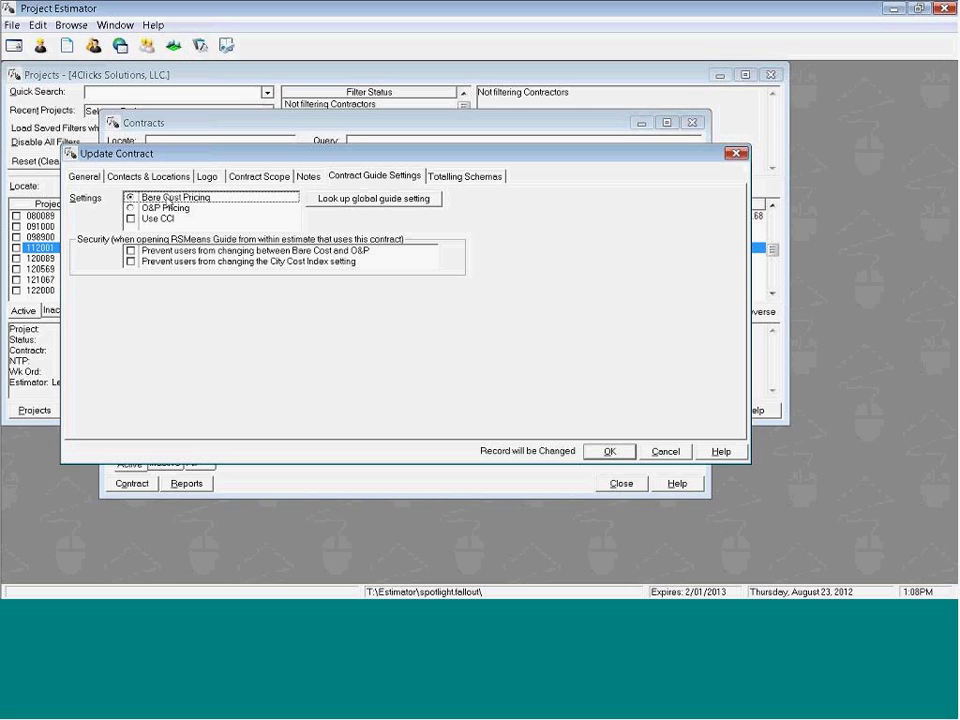
pyautogui.click(141, 219)
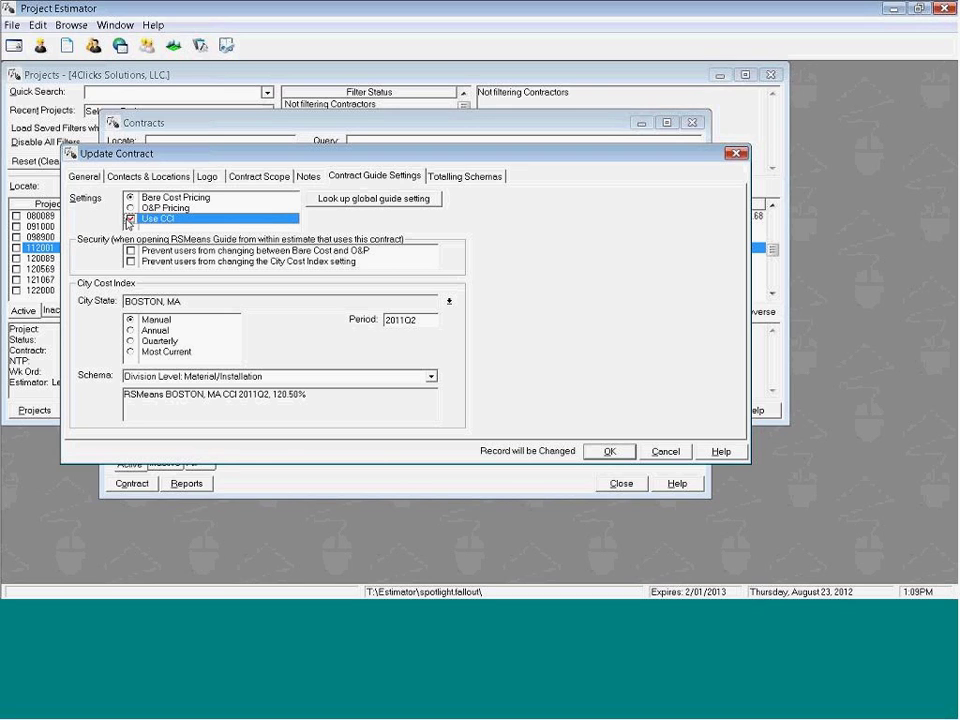
pyautogui.click(130, 219)
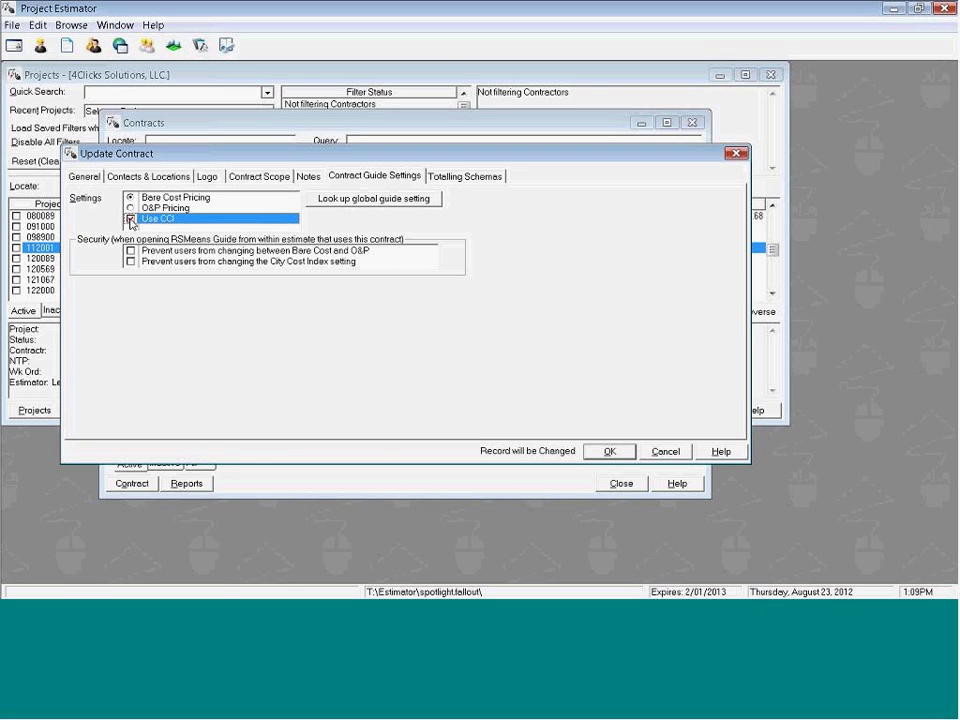
pyautogui.click(178, 252)
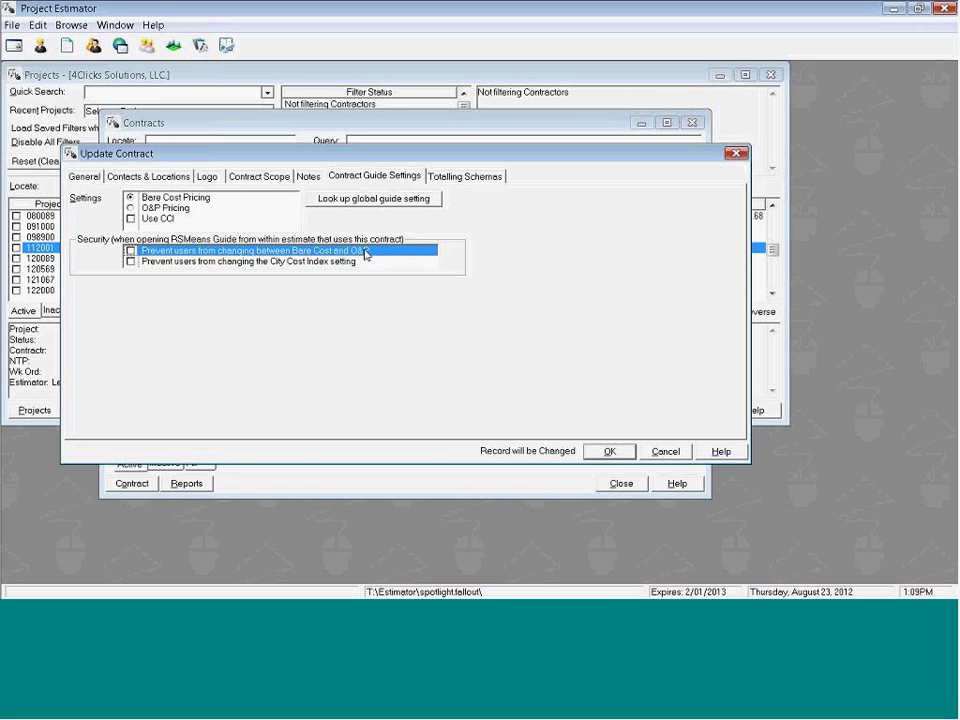
pyautogui.click(267, 264)
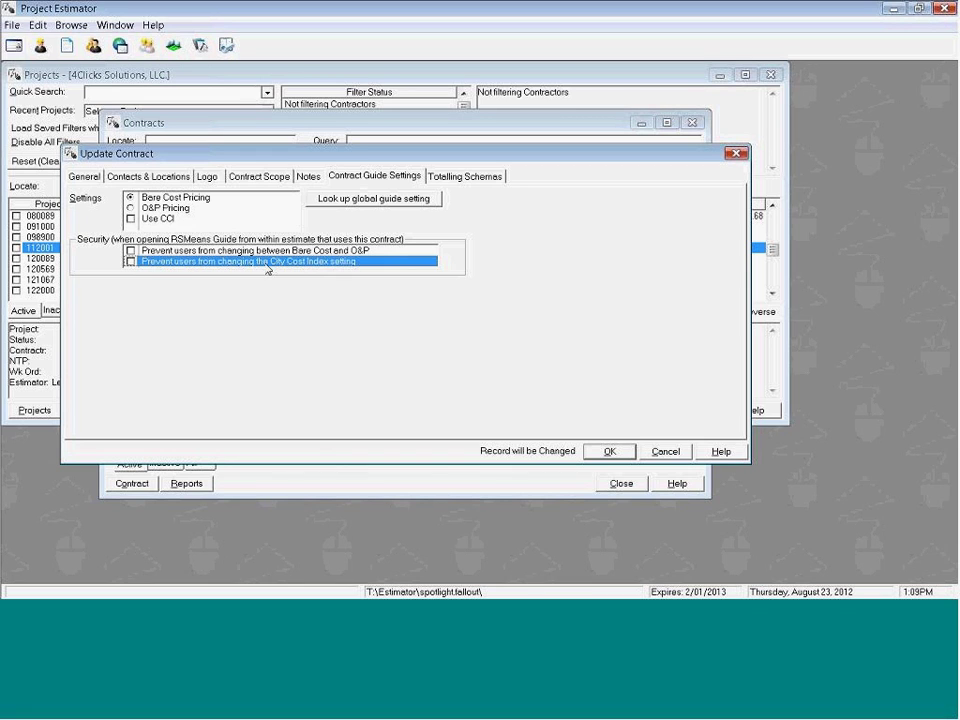
pyautogui.click(85, 177)
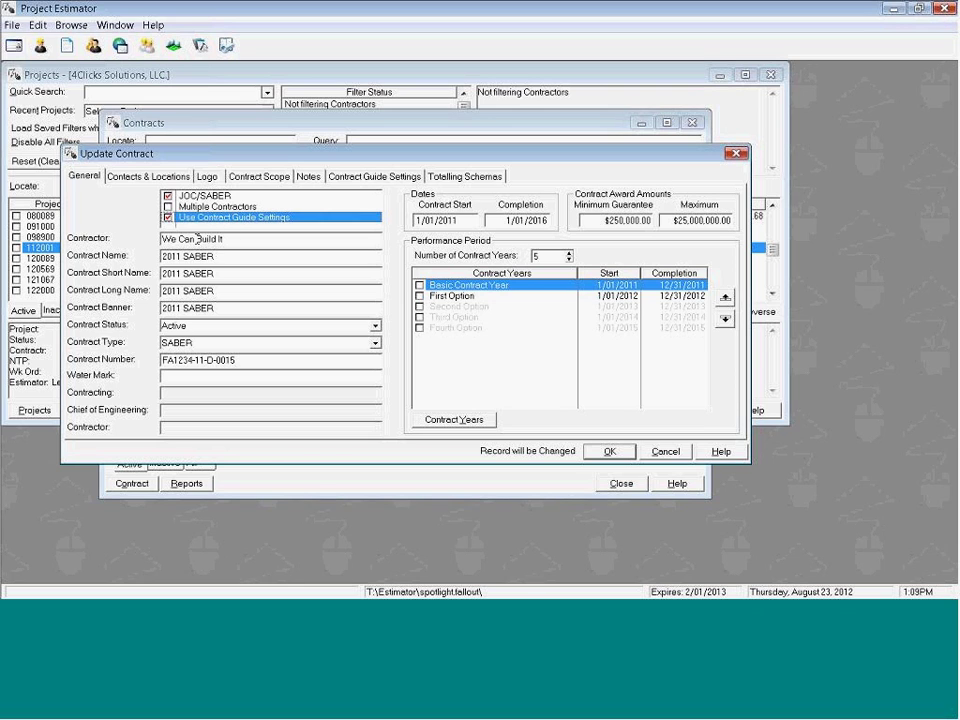
pyautogui.click(665, 451)
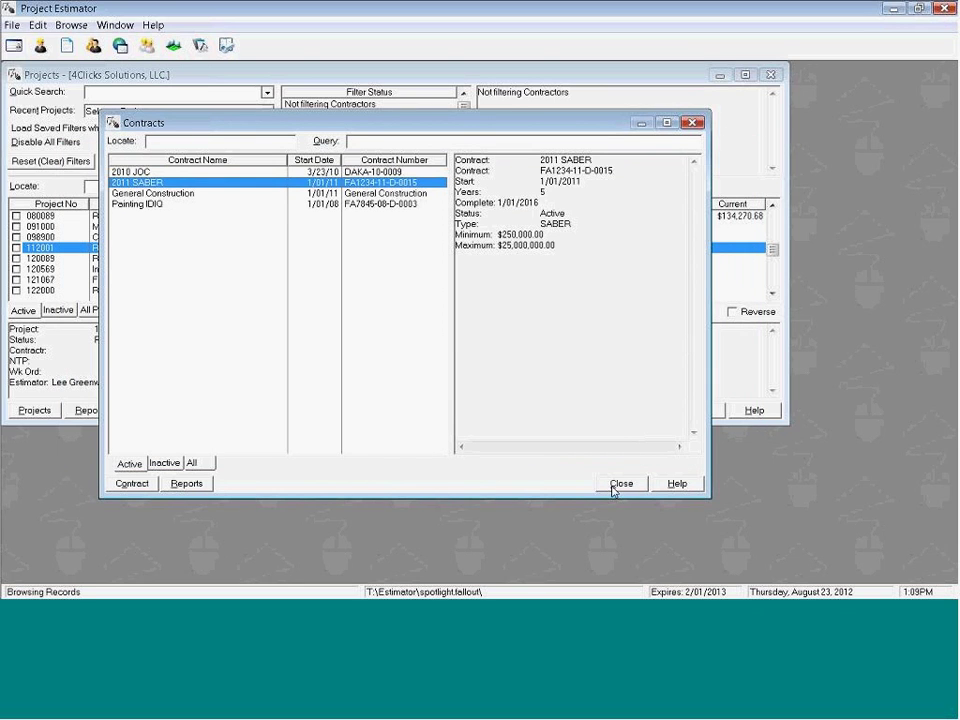
# Step: Close the Contracts list, reopen project 112001 Renovate Bathrooms, and view its 01 General Conditions estimate
pyautogui.click(617, 486)
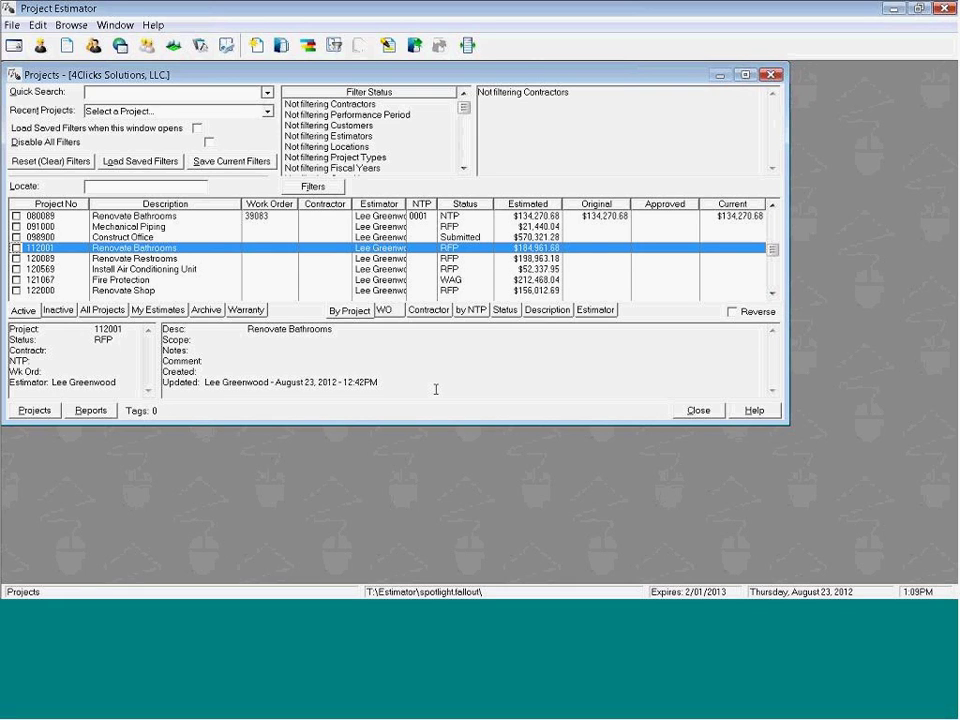
pyautogui.press('Return')
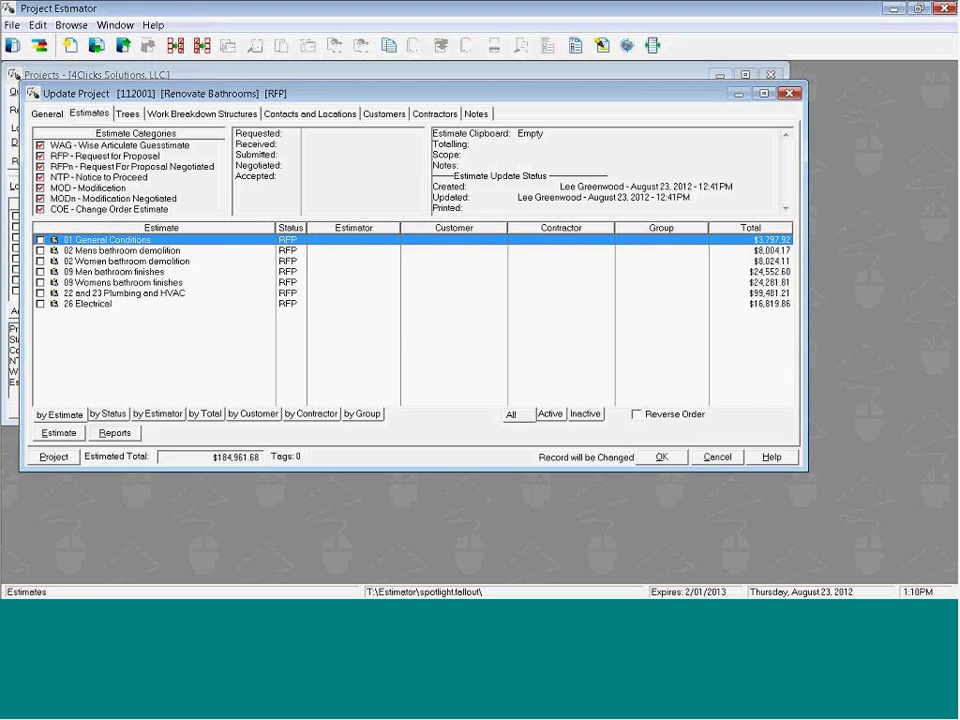
pyautogui.press('Return')
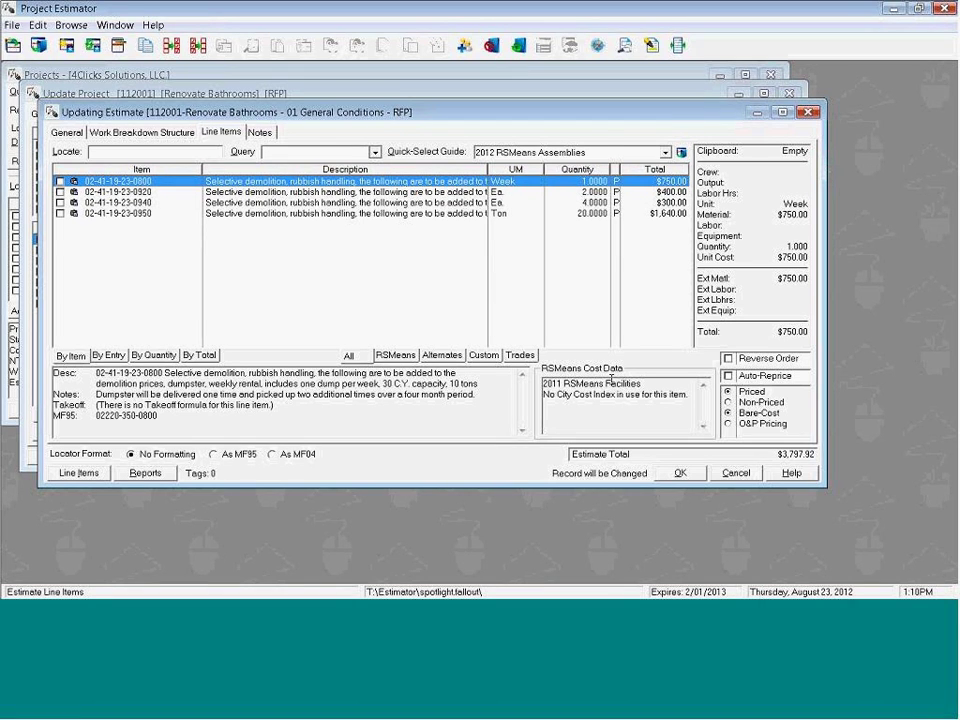
pyautogui.press('Escape')
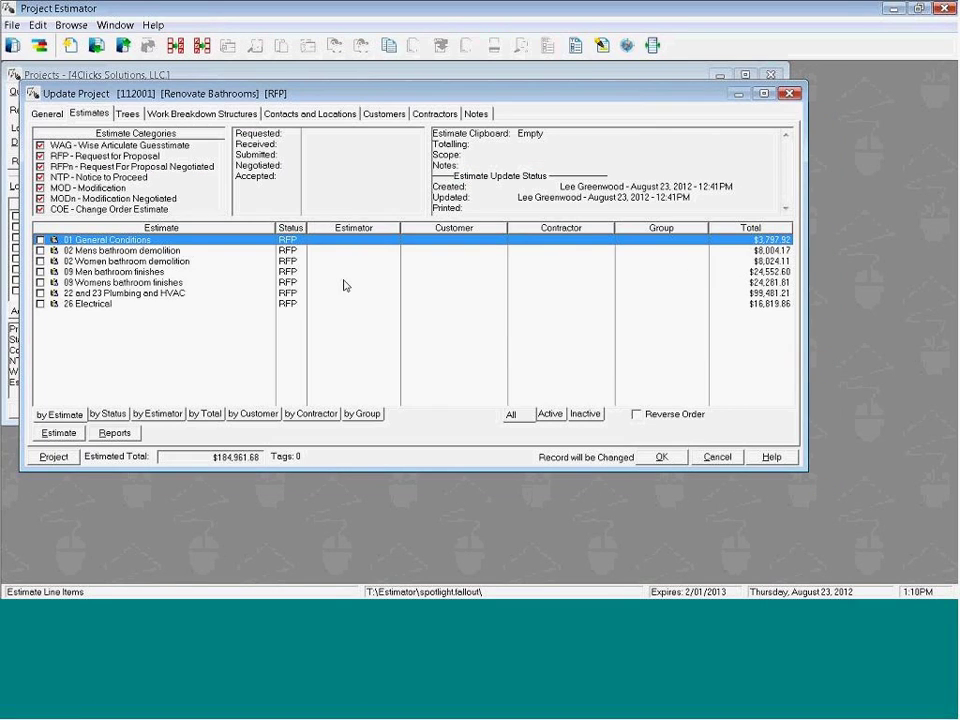
pyautogui.click(48, 116)
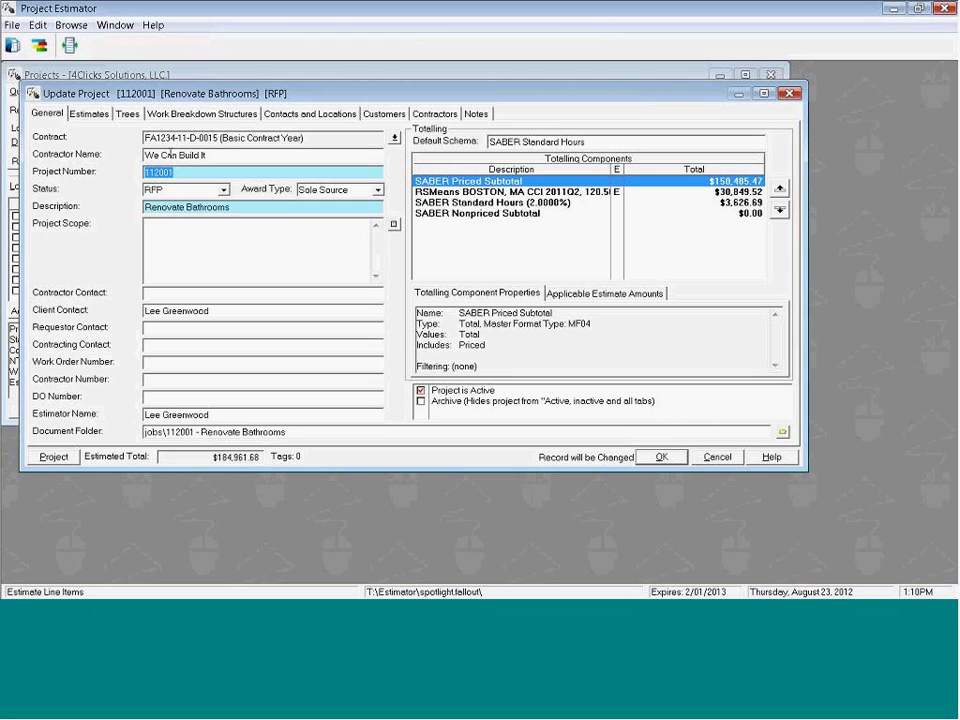
pyautogui.click(444, 193)
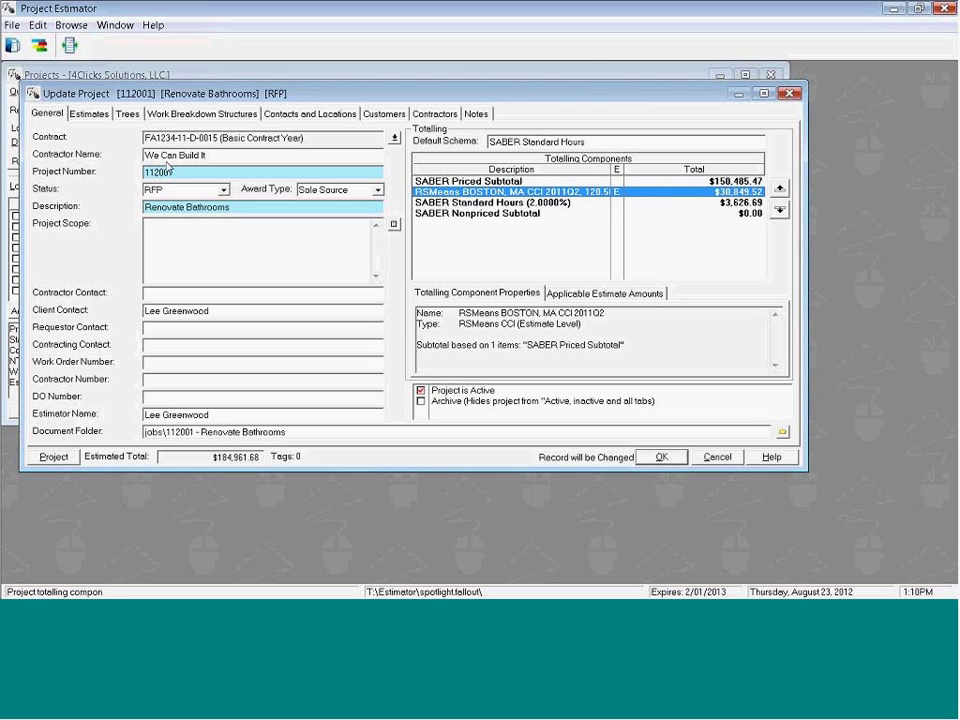
pyautogui.click(78, 110)
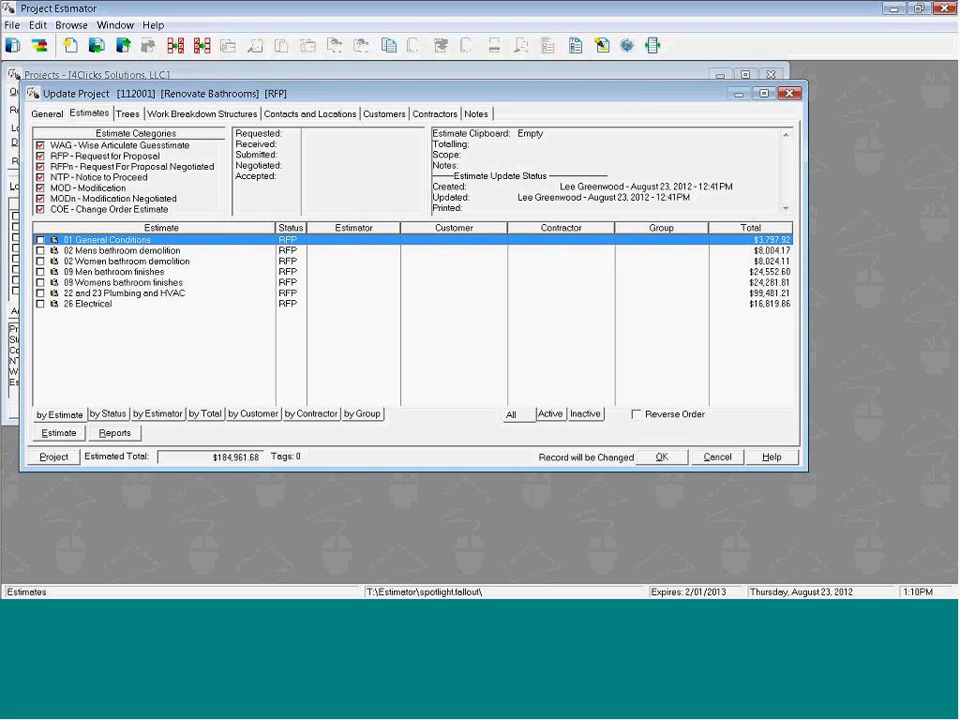
# Step: Tag all seven estimates and start Batch Modify Line Items via Process Tagged Estimates
pyautogui.hotkey('ctrl', 'a')
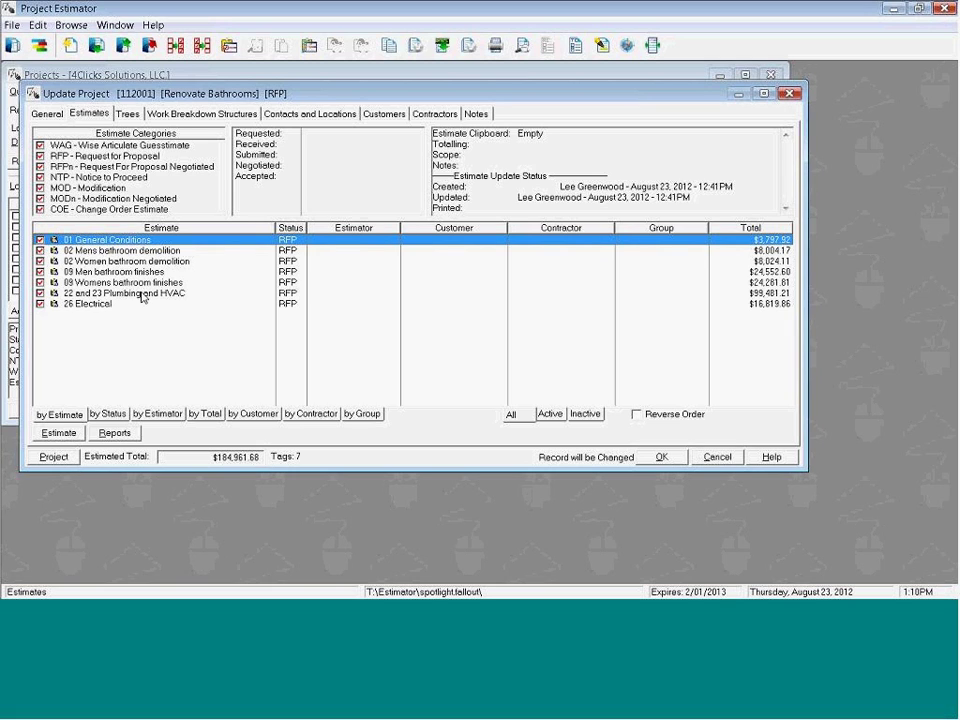
pyautogui.rightClick(96, 240)
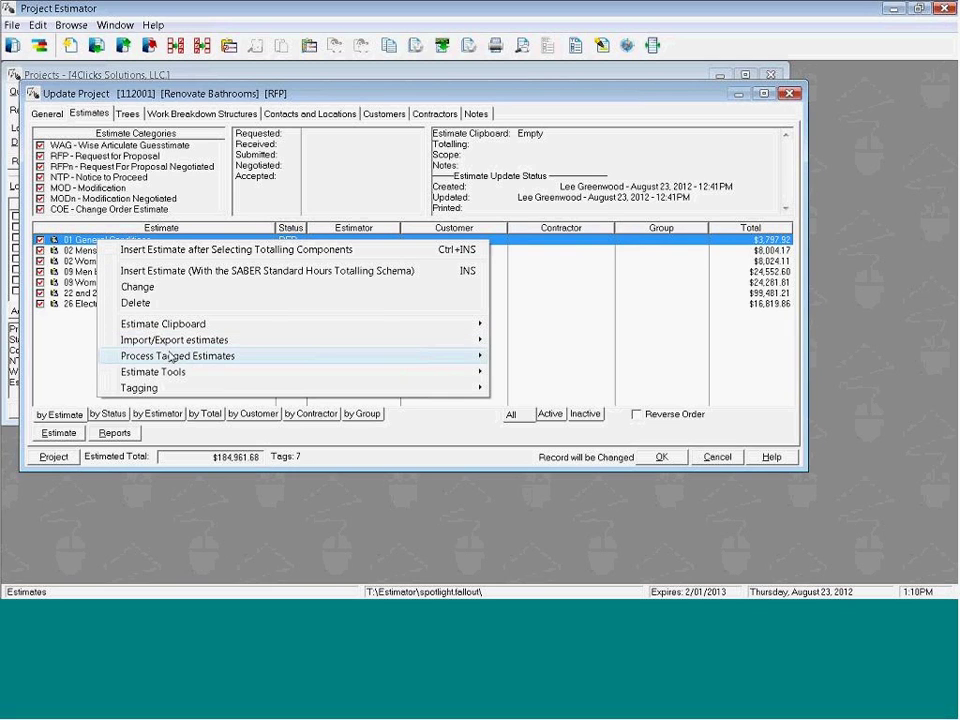
pyautogui.moveTo(228, 356)
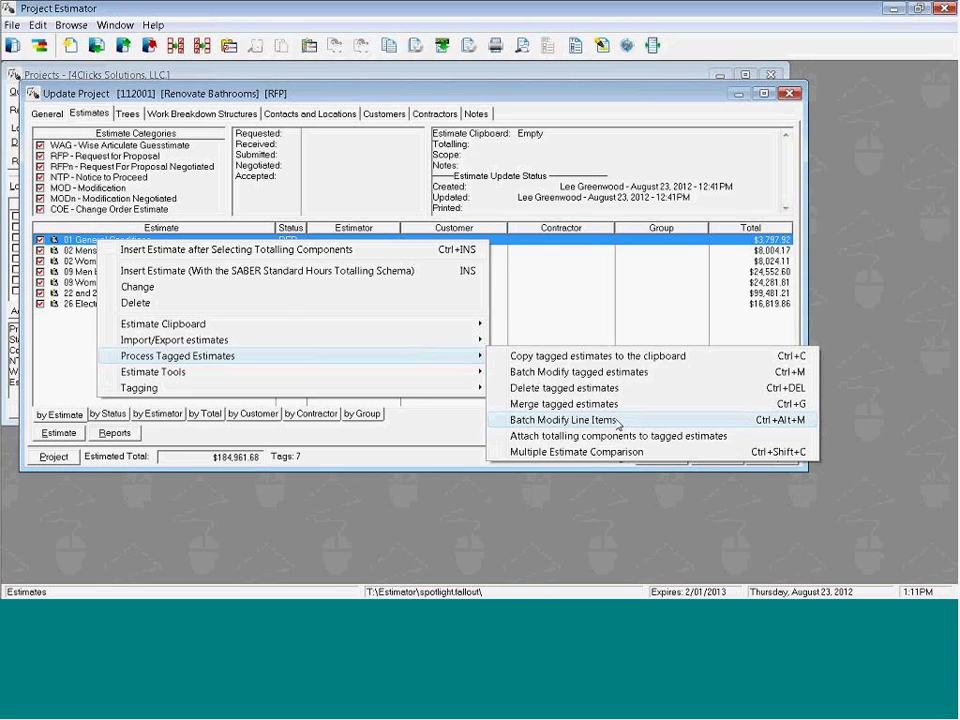
pyautogui.click(618, 422)
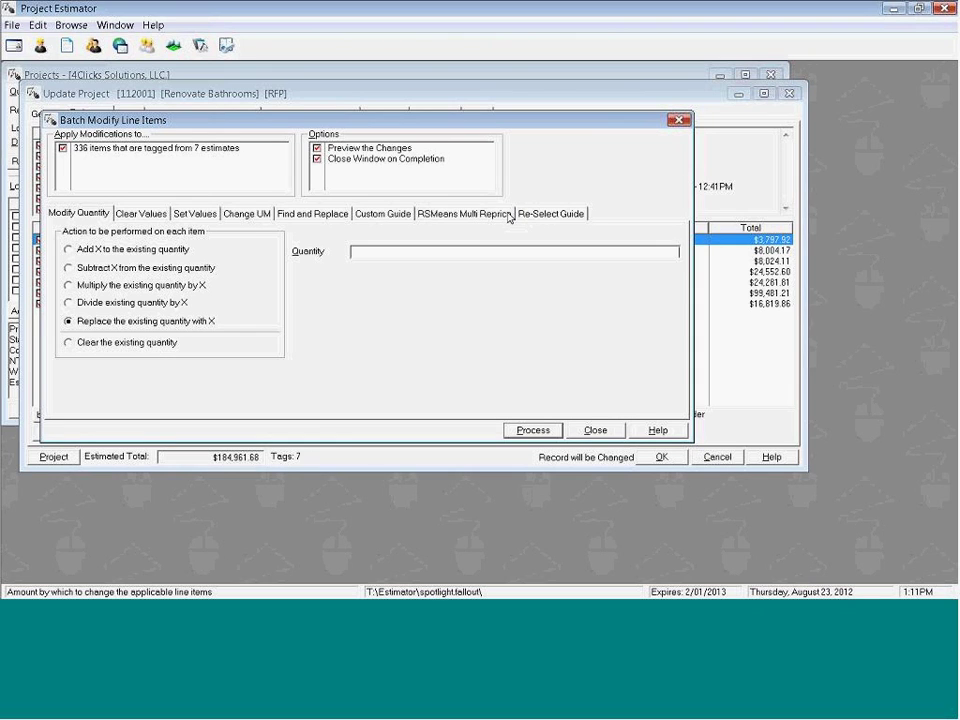
# Step: Switch the batch modification to RSMeans Multi Reprice, with no guides selected yet
pyautogui.click(492, 215)
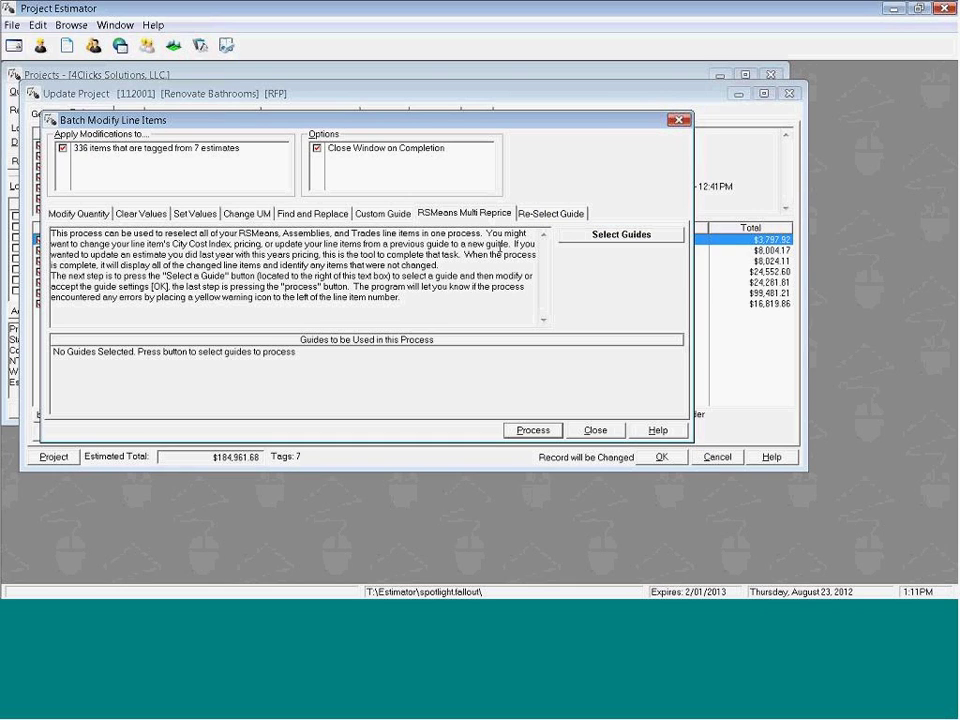
pyautogui.click(557, 220)
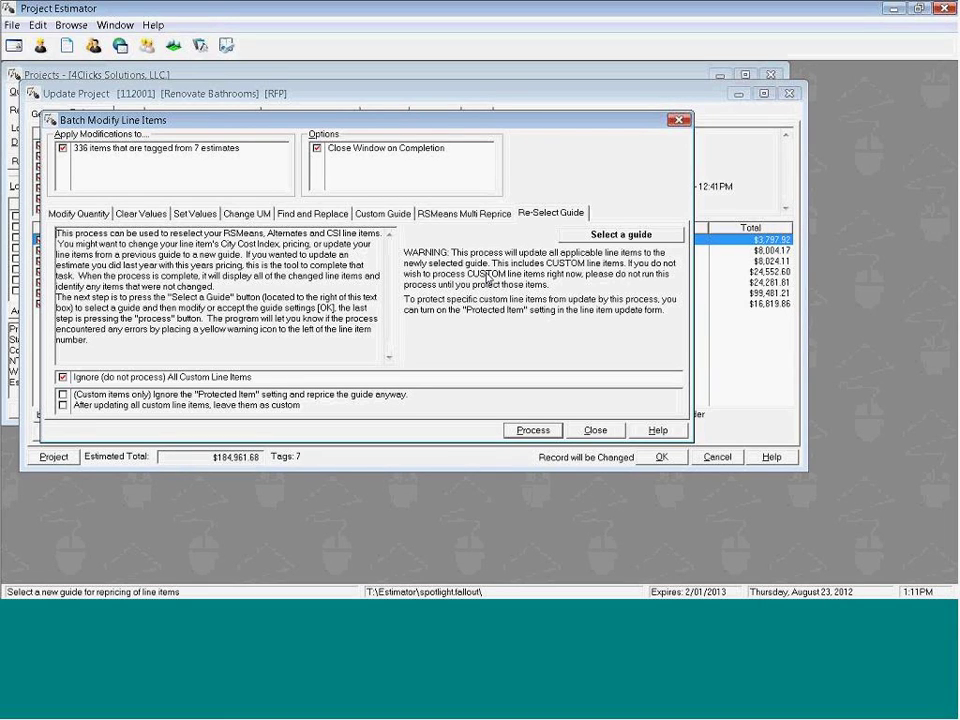
pyautogui.click(455, 217)
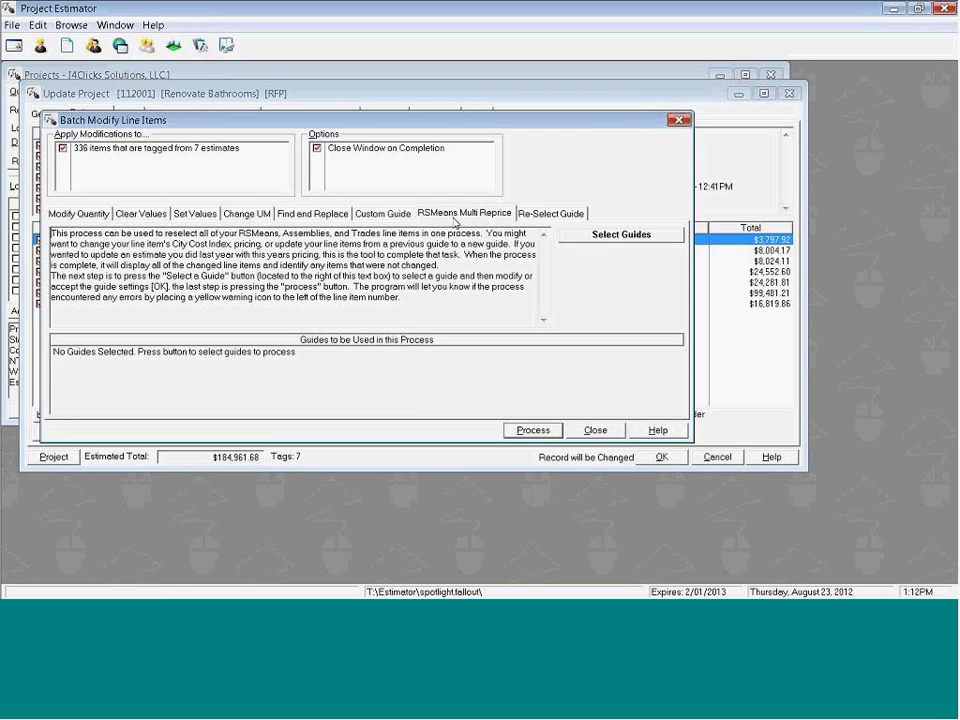
# Step: Select the four 2012 RSMeans guides at Bare Cost and stop ignoring custom line items
pyautogui.click(620, 235)
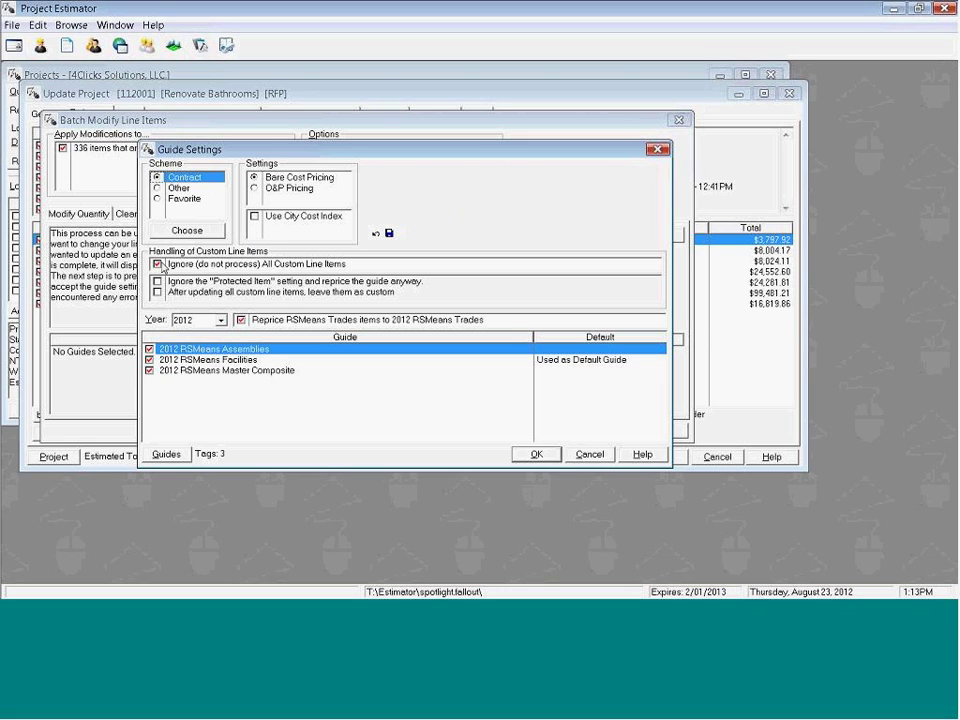
pyautogui.click(157, 264)
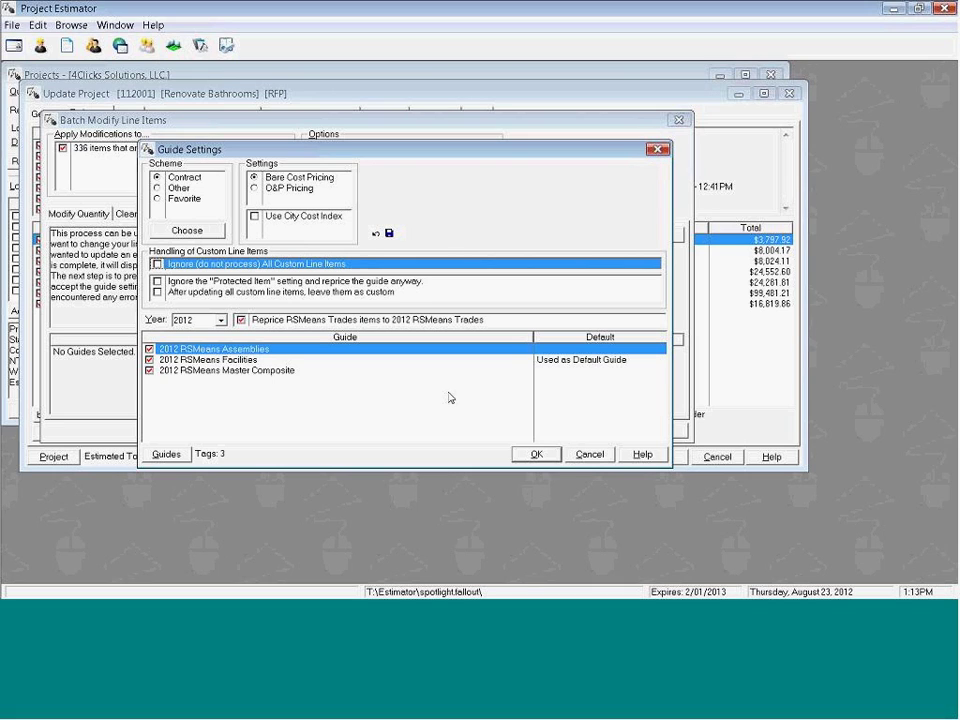
pyautogui.click(551, 455)
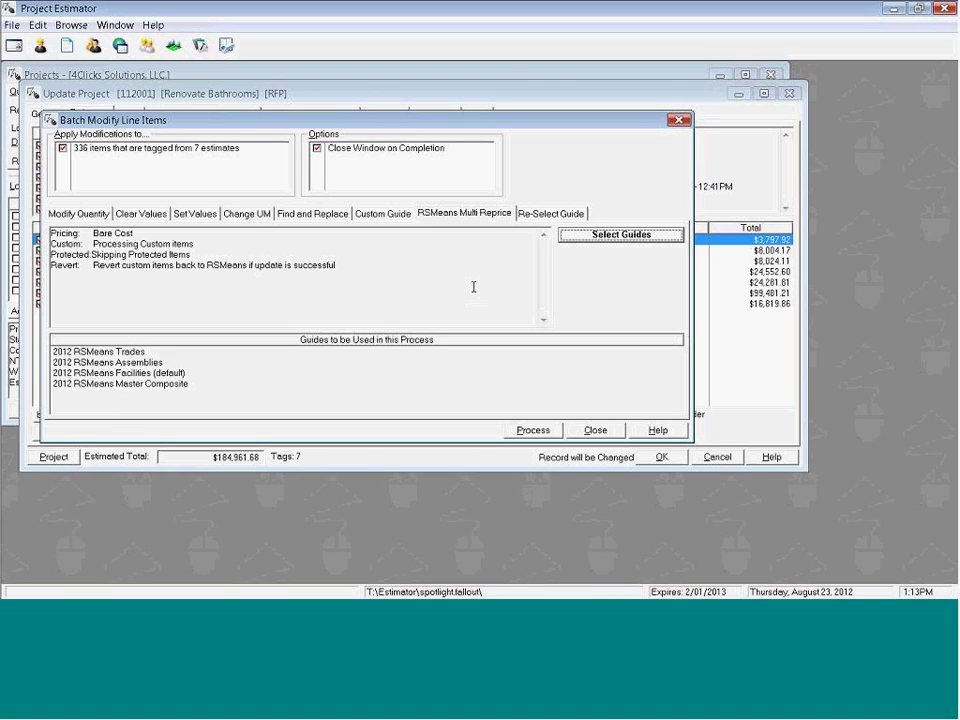
# Step: Reprice the 336 tagged items and browse the results from first to last line item
pyautogui.click(530, 430)
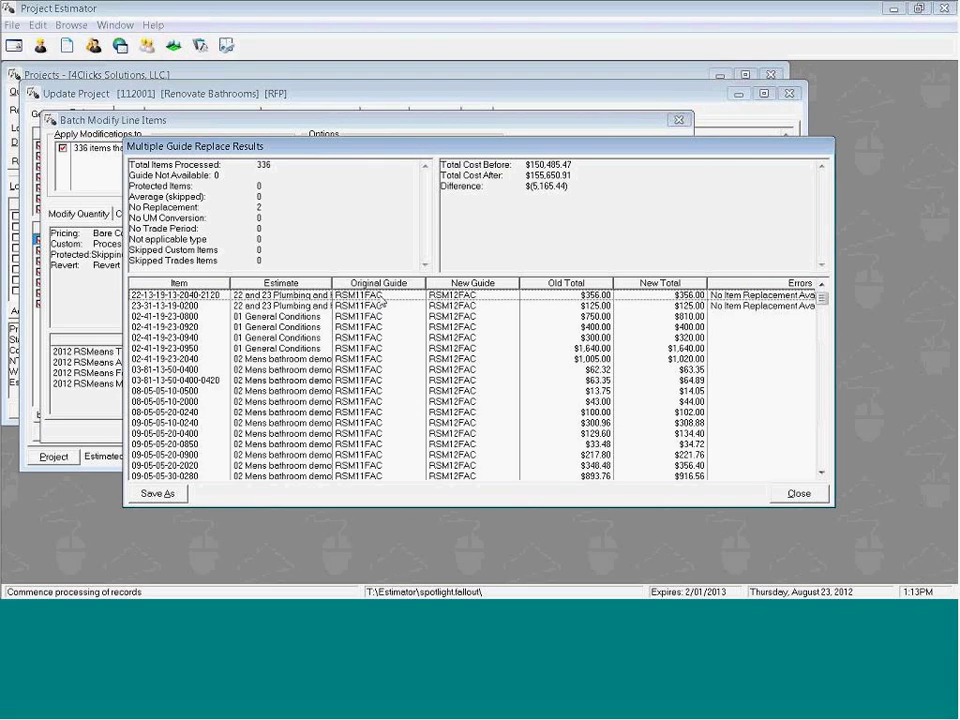
pyautogui.click(372, 296)
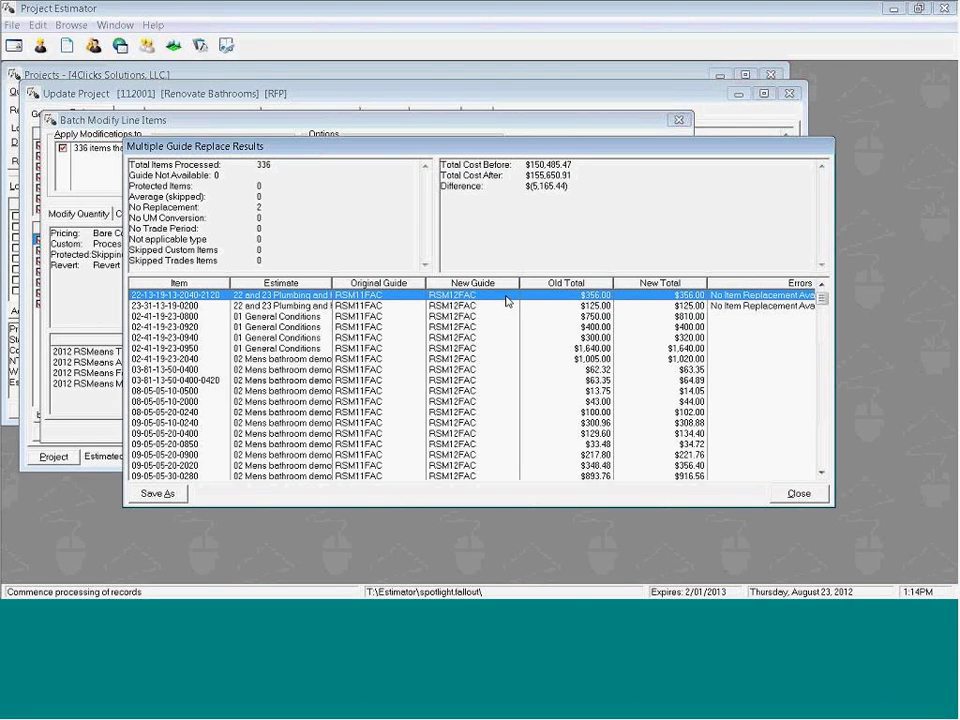
pyautogui.press('End')
pyautogui.press('Up')
pyautogui.press('Up')
pyautogui.press('Up')
pyautogui.press('Up')
pyautogui.press('Up')
pyautogui.press('Up')
pyautogui.press('Up')
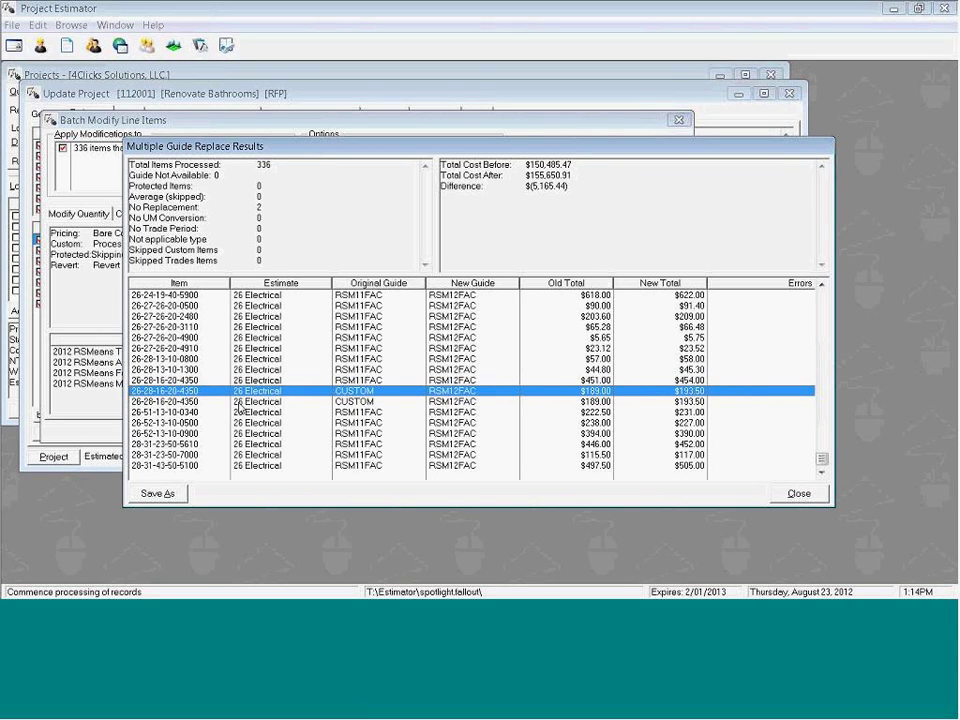
# Step: Return to the first result line and close the Multiple Guide Replace Results window
pyautogui.press('Home')
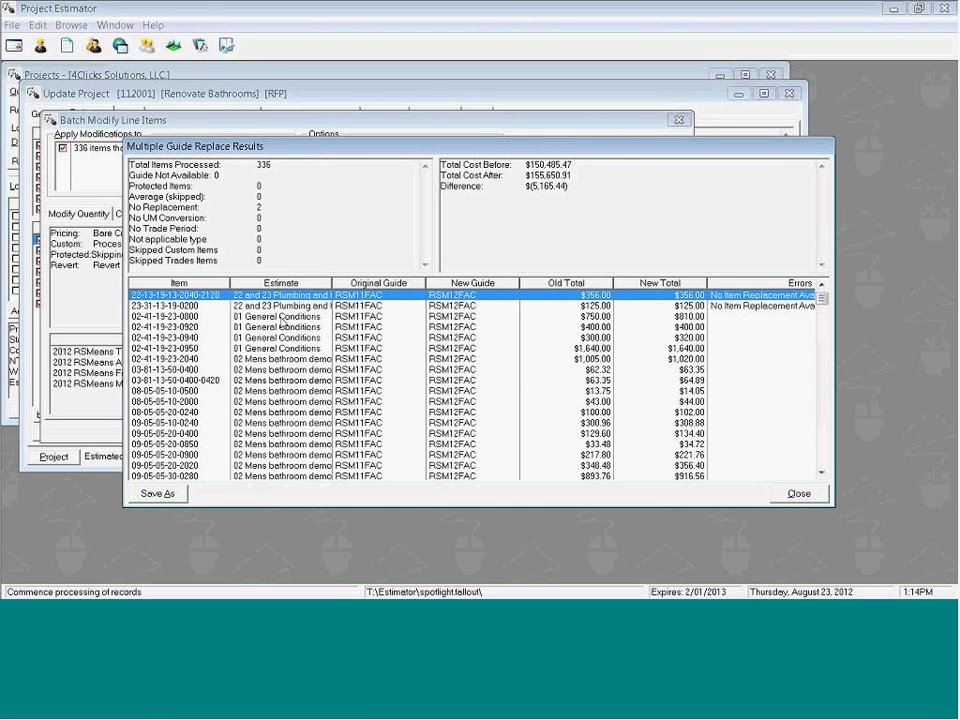
pyautogui.click(798, 494)
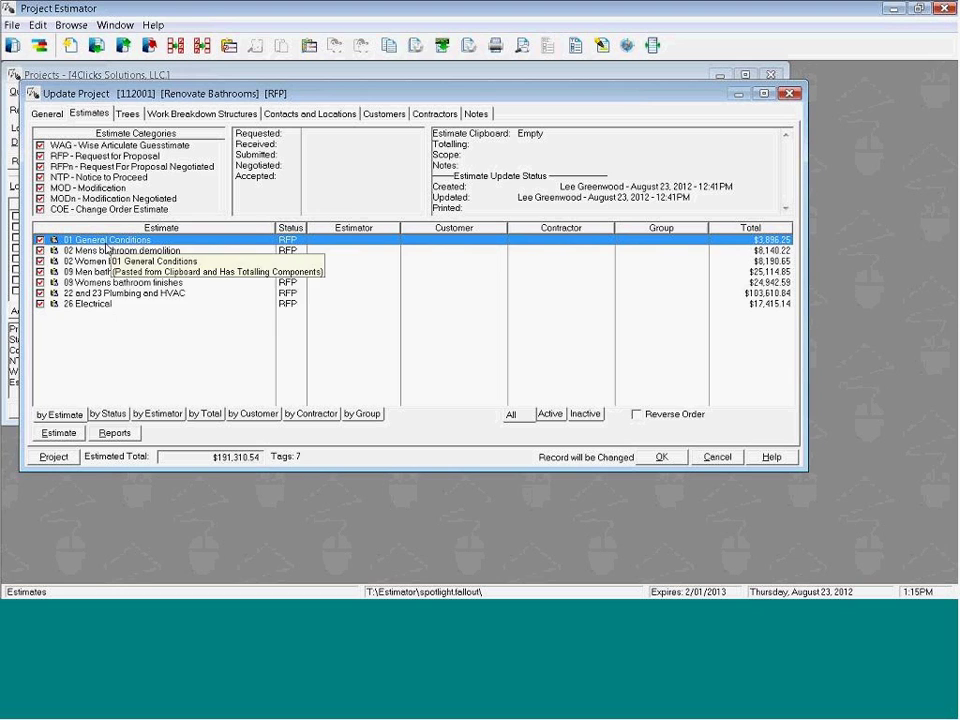
pyautogui.click(102, 294)
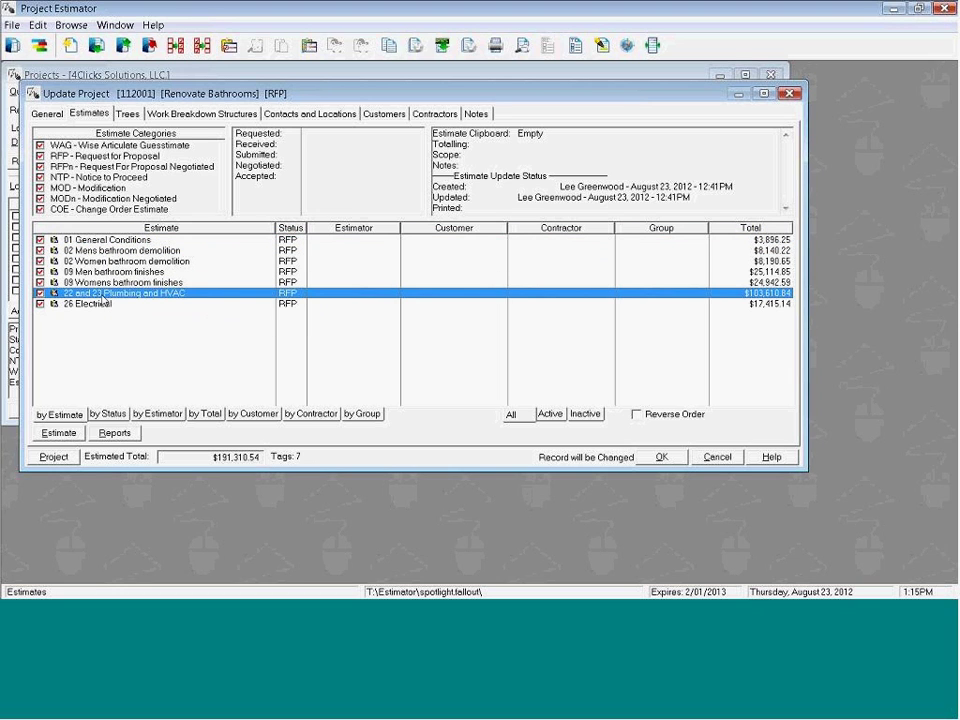
pyautogui.doubleClick(102, 295)
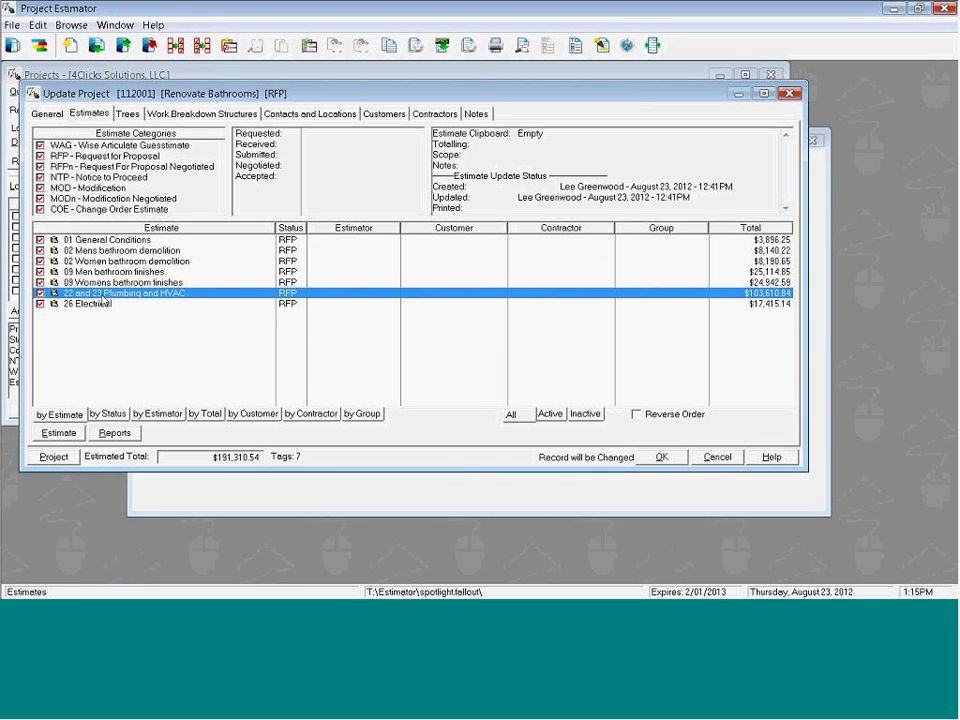
pyautogui.press('pagedown')
pyautogui.press('pagedown')
pyautogui.press('pagedown')
pyautogui.press('pagedown')
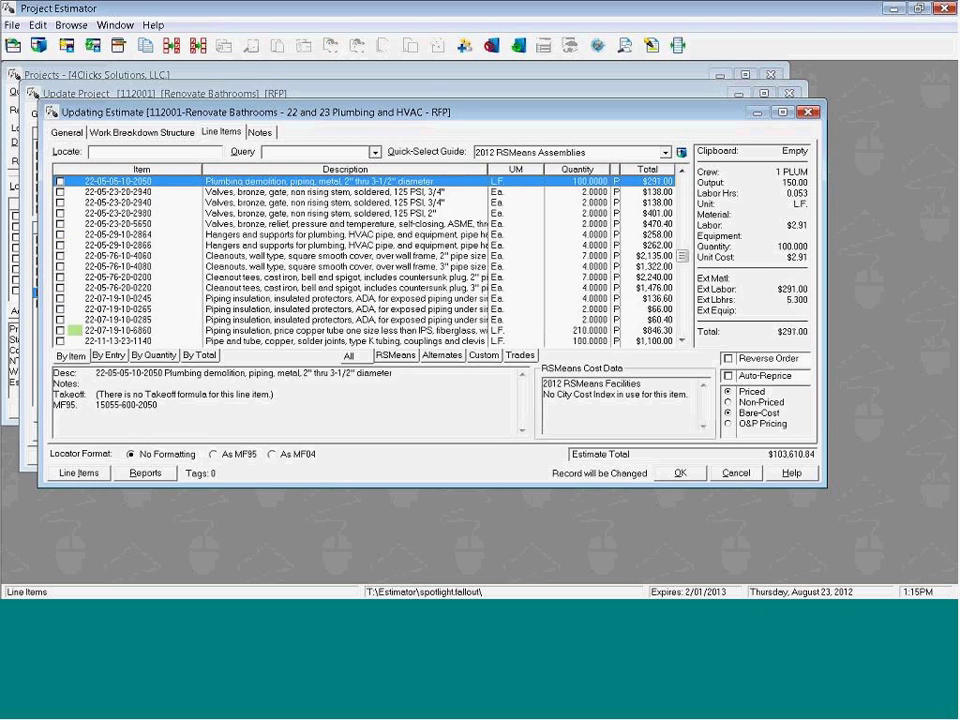
pyautogui.press('pagedown')
pyautogui.press('pagedown')
pyautogui.press('pagedown')
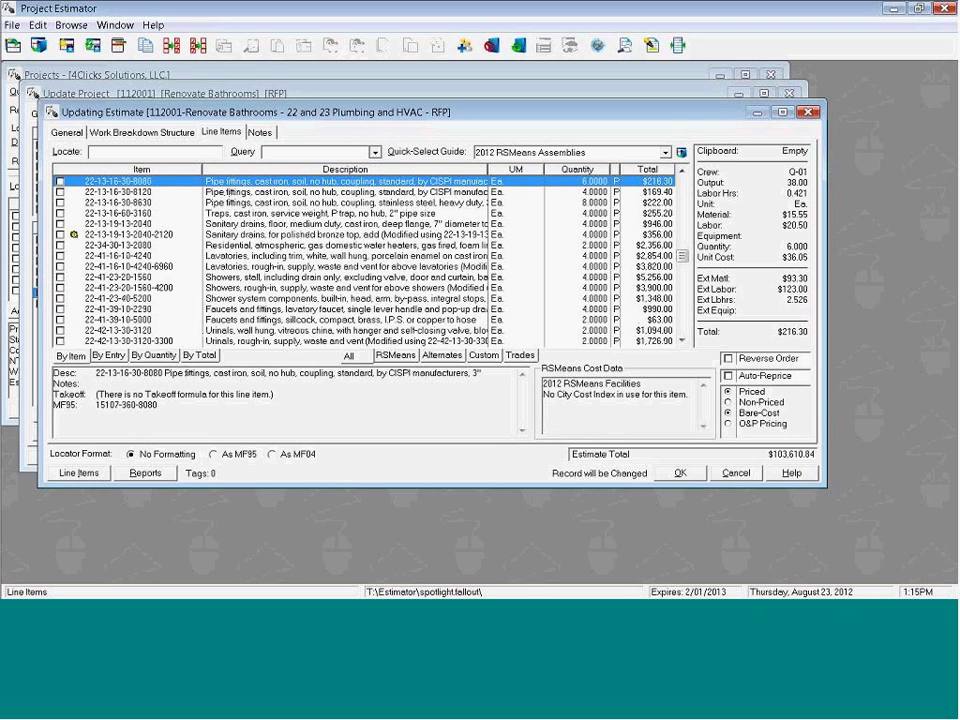
pyautogui.click(75, 236)
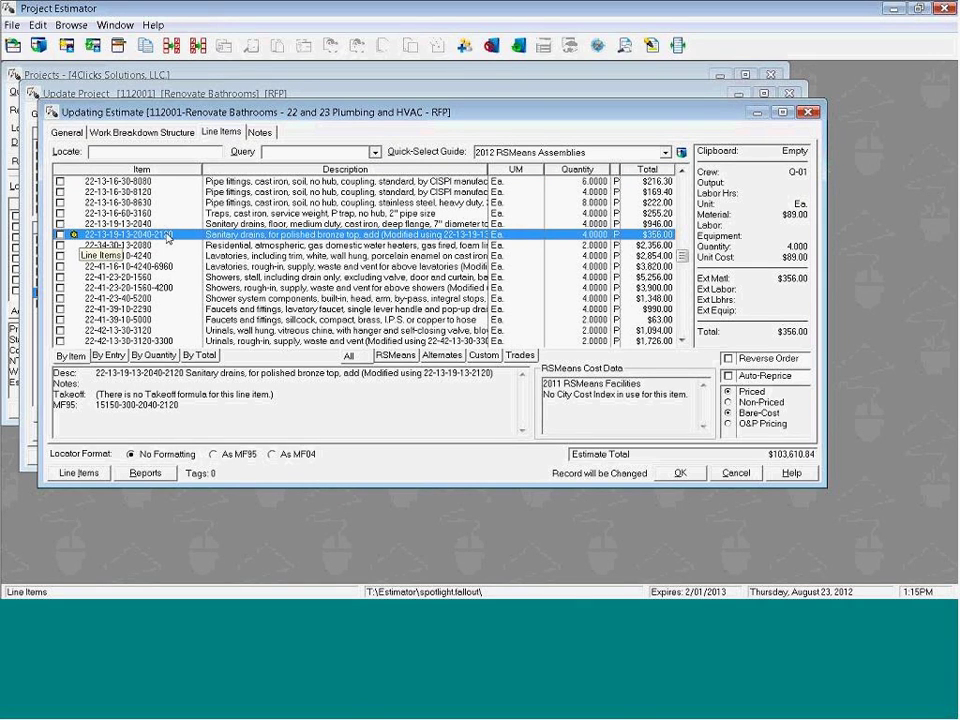
pyautogui.moveTo(543, 384); pyautogui.dragTo(688, 397)
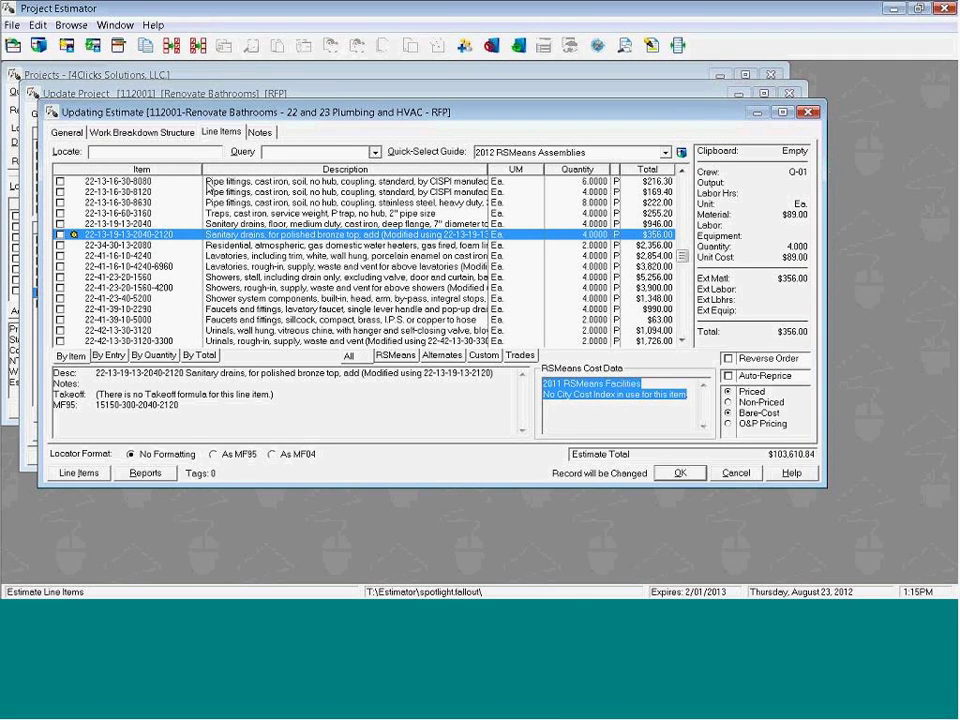
pyautogui.click(226, 238)
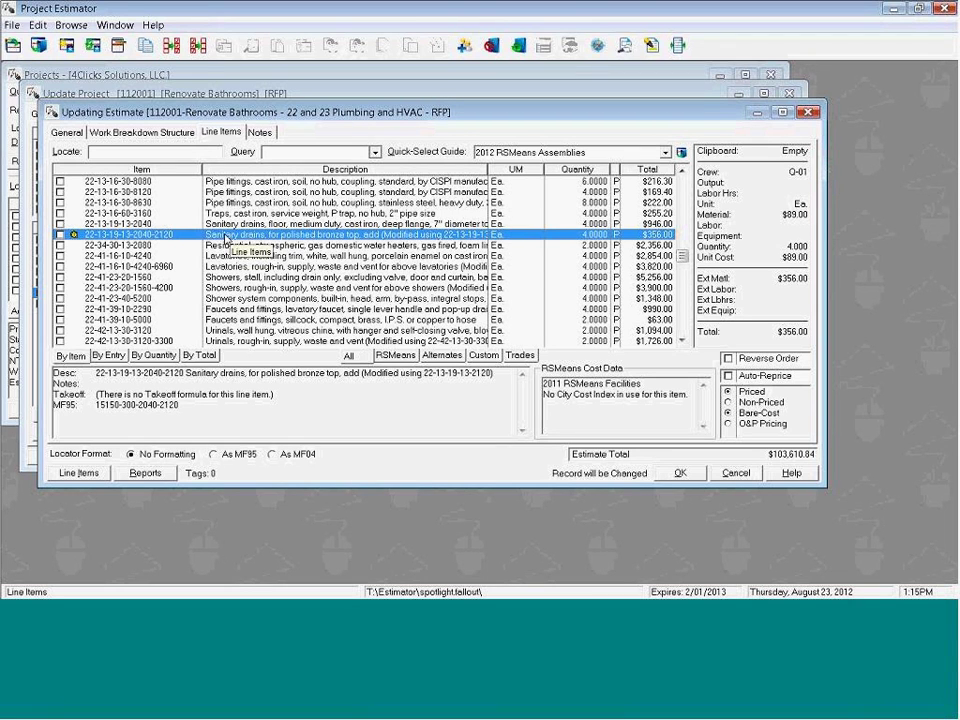
pyautogui.scroll(-10, 226, 238)
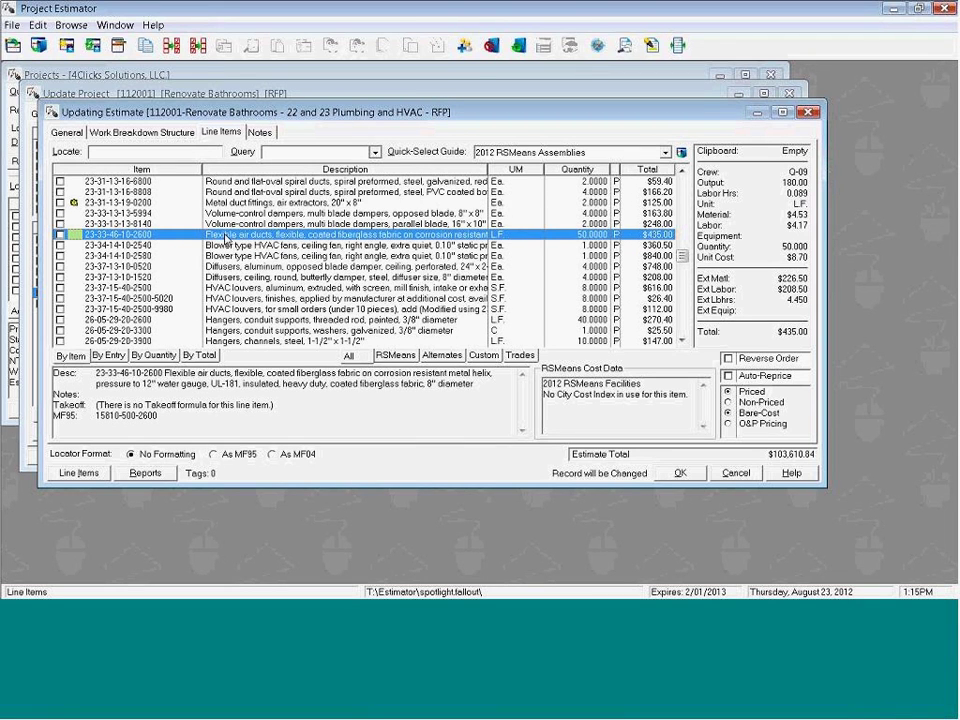
pyautogui.scroll(3, 226, 238)
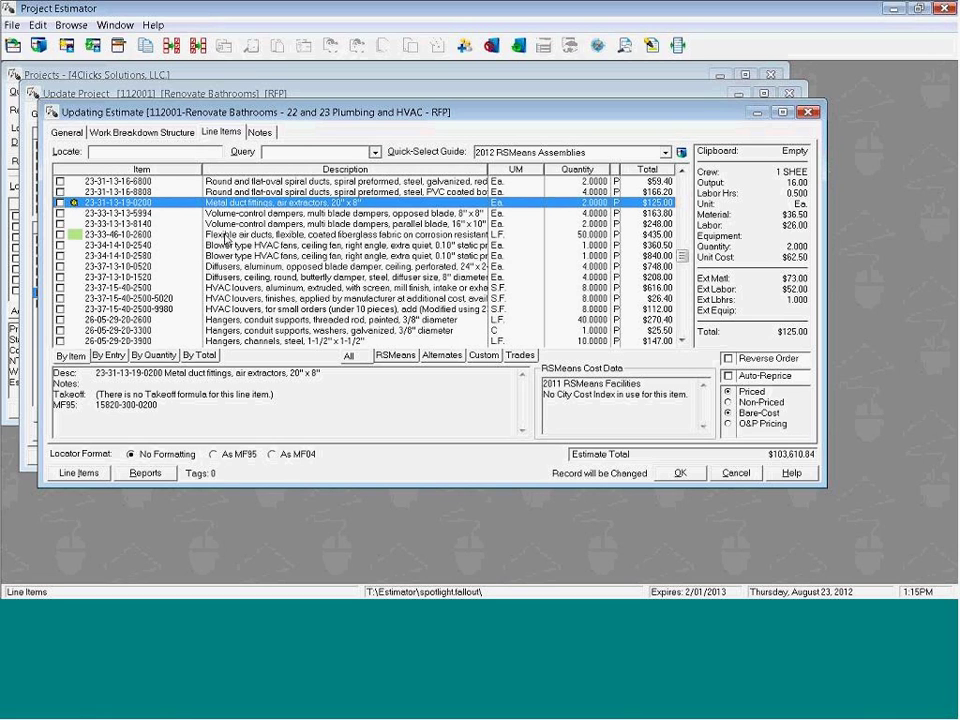
# Step: Close Plumbing and HVAC, then review 26 Electrical's custom items at $193.50 each and save it
pyautogui.press('Return')
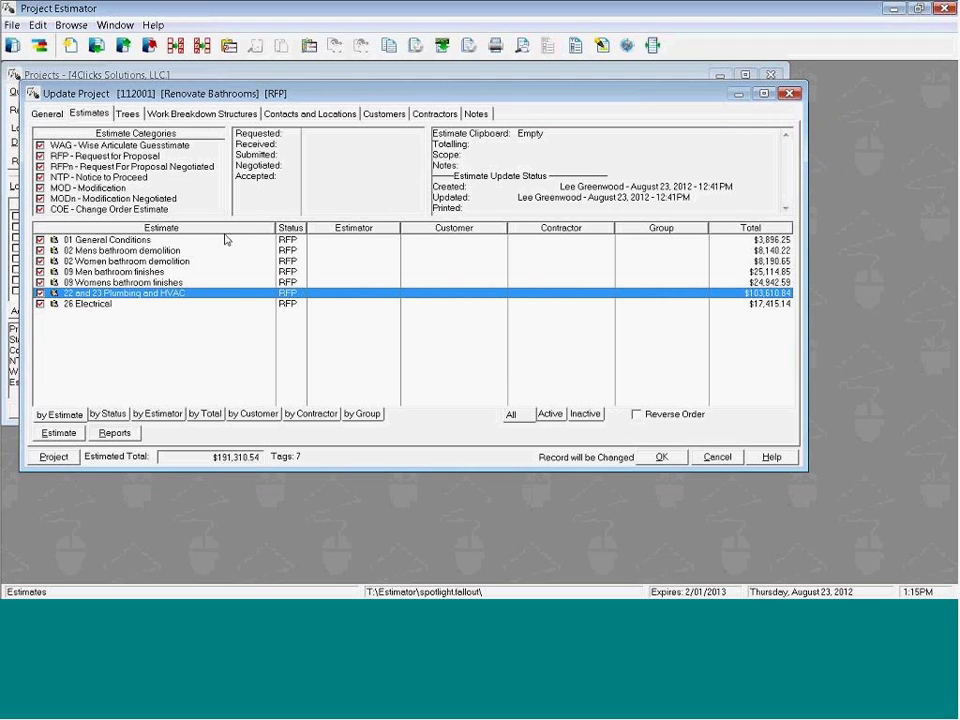
pyautogui.press('Down')
pyautogui.press('Return')
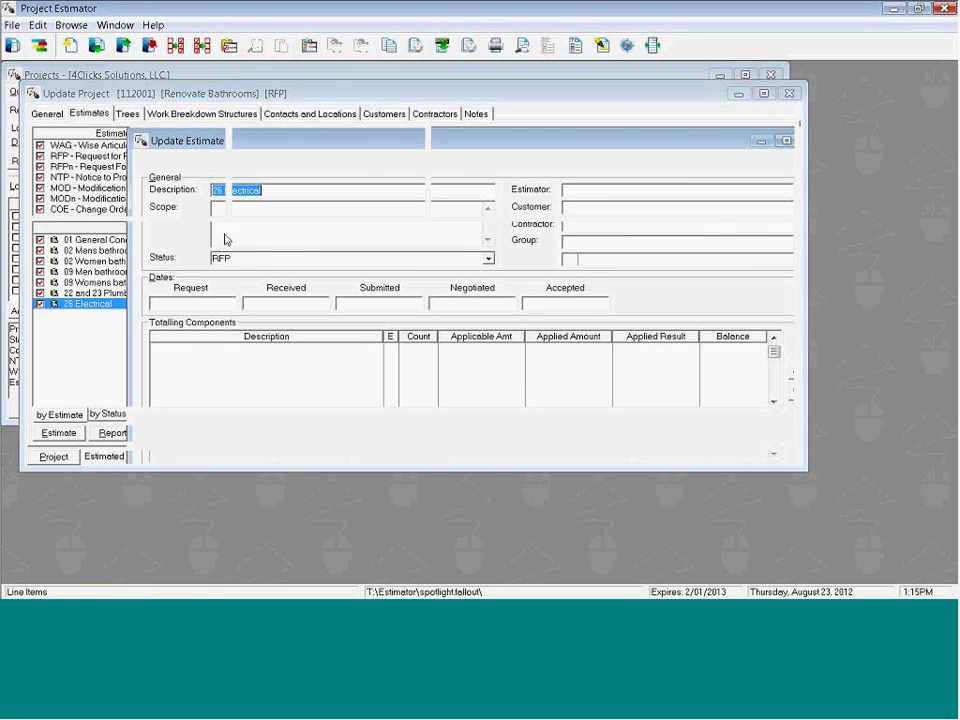
pyautogui.press('pagedown')
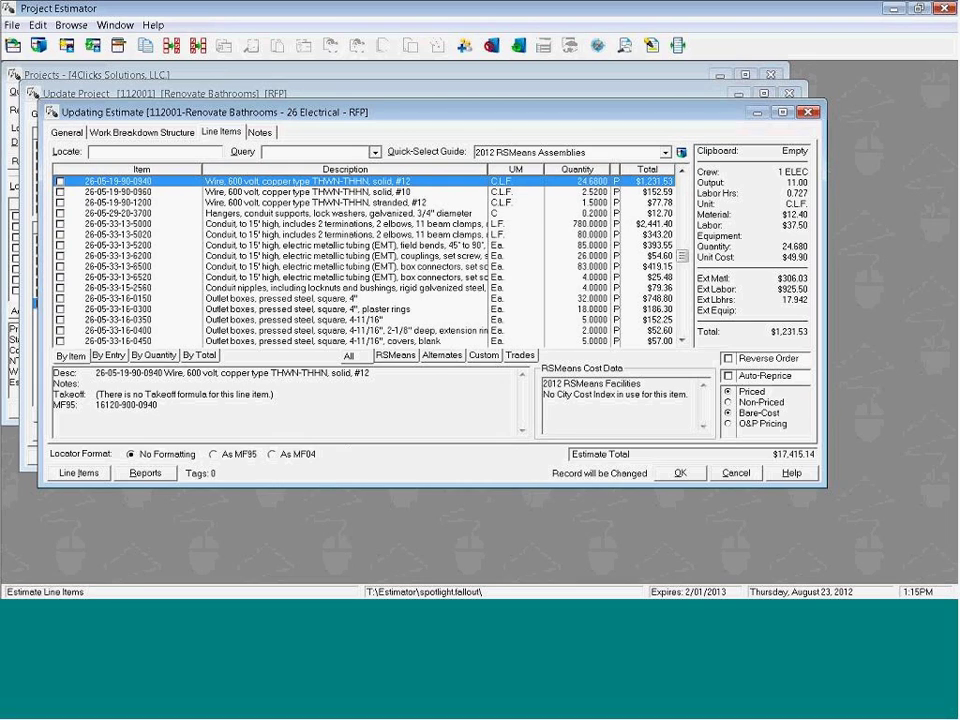
pyautogui.click(484, 355)
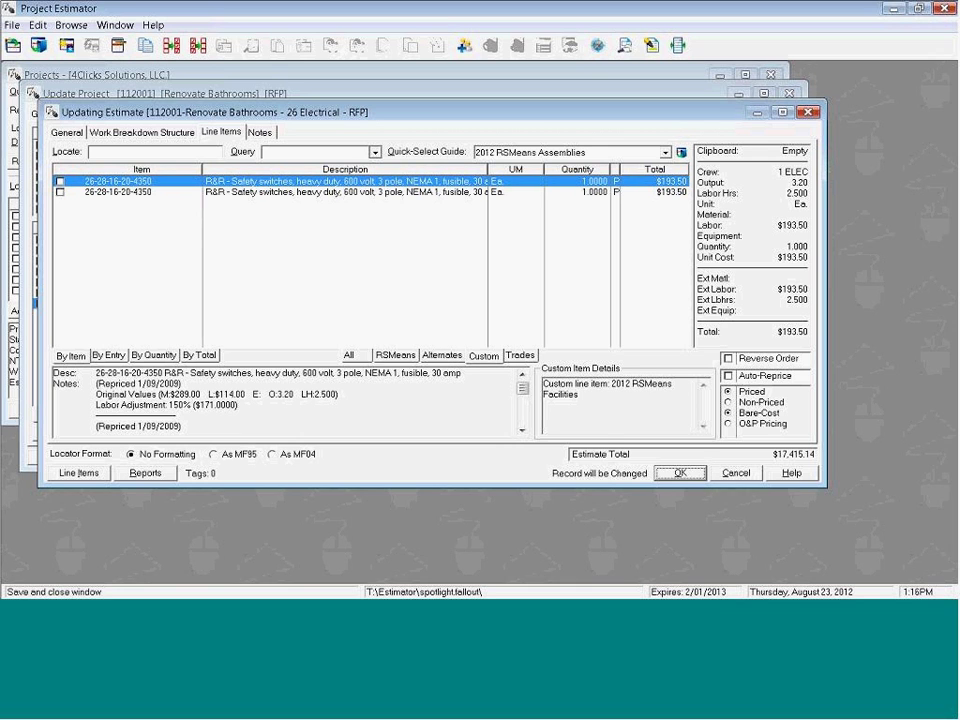
pyautogui.click(694, 480)
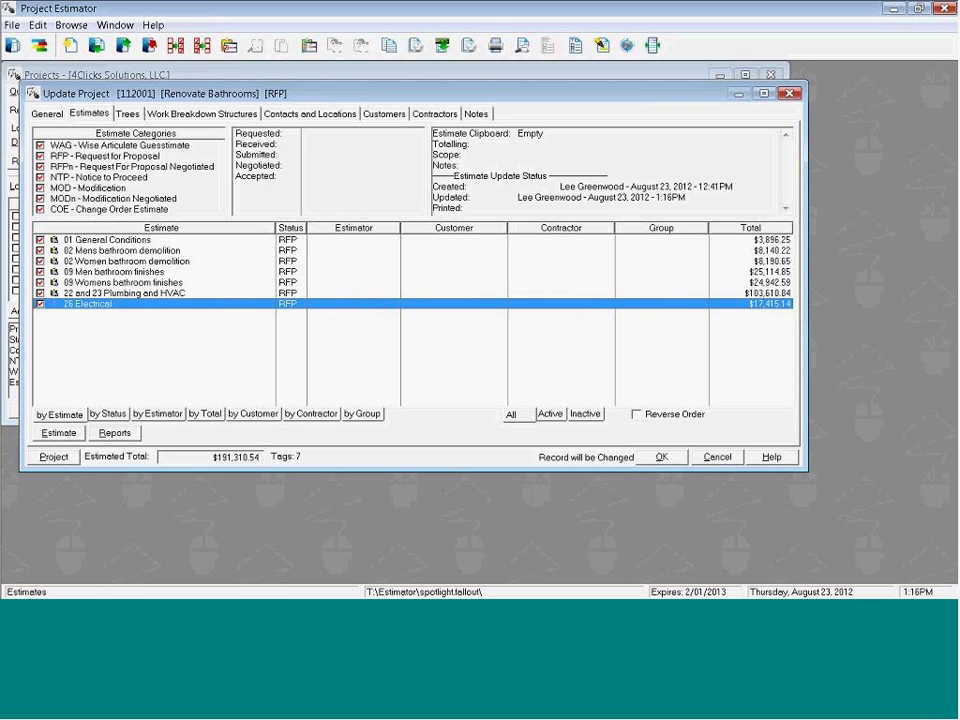
# Step: Batch-modify the 7 tagged estimates and choose SABER Standard Hours (Project Default) as their totalling schema
pyautogui.rightClick(133, 250)
pyautogui.moveTo(270, 366)
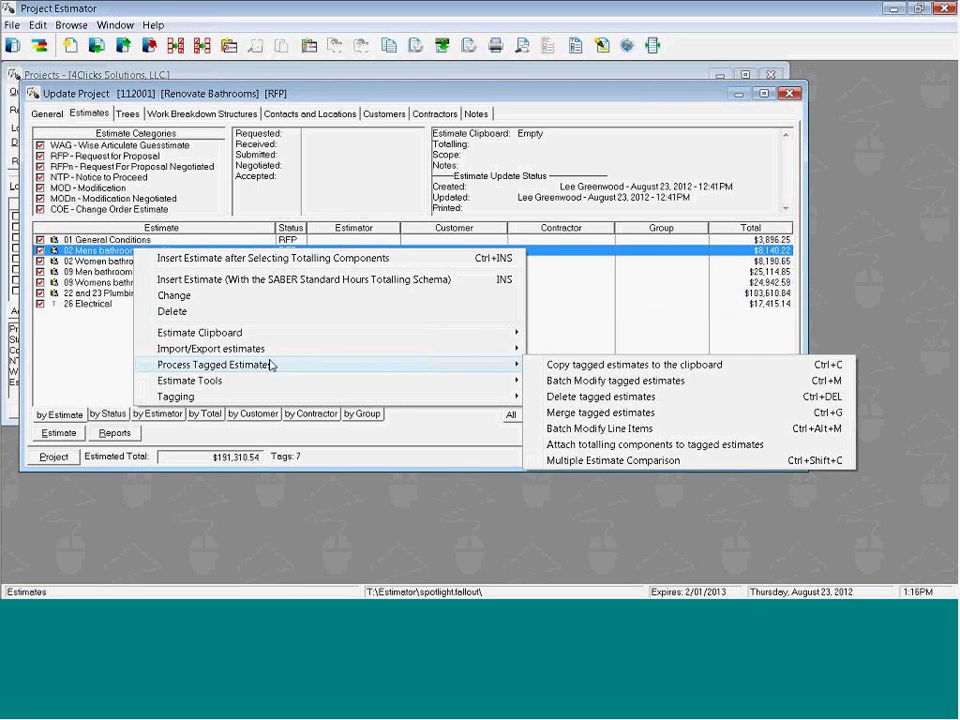
pyautogui.click(577, 381)
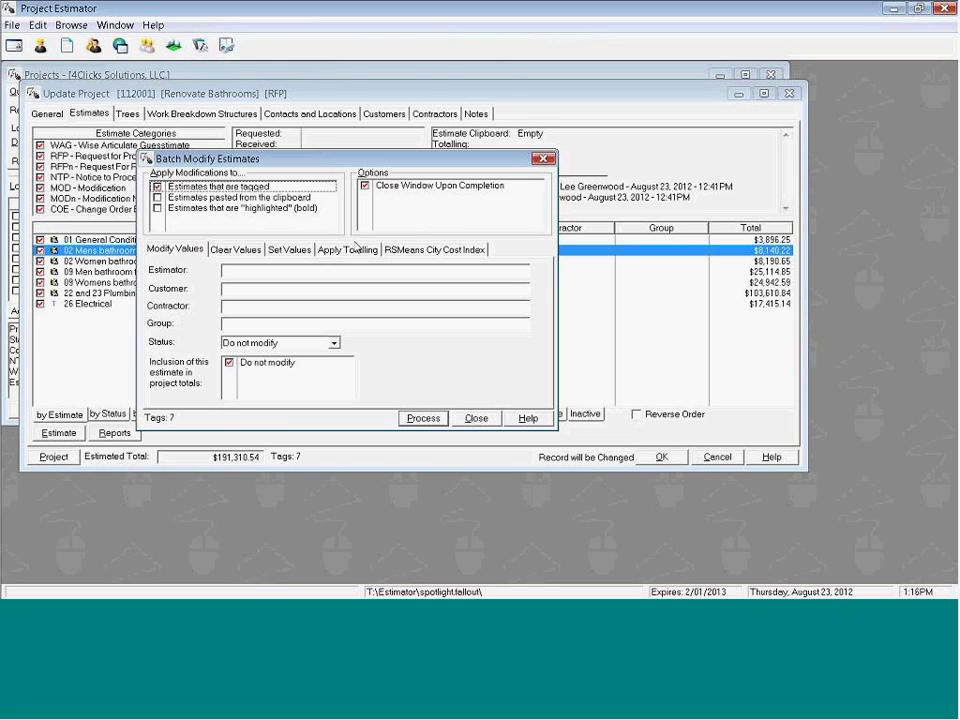
pyautogui.click(348, 249)
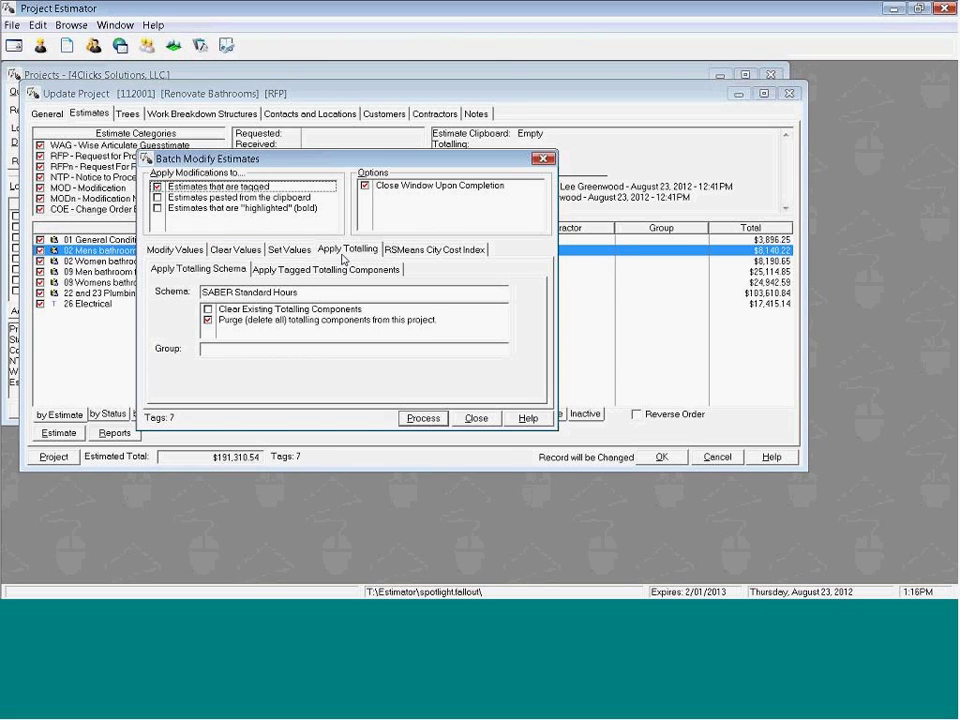
pyautogui.doubleClick(274, 290)
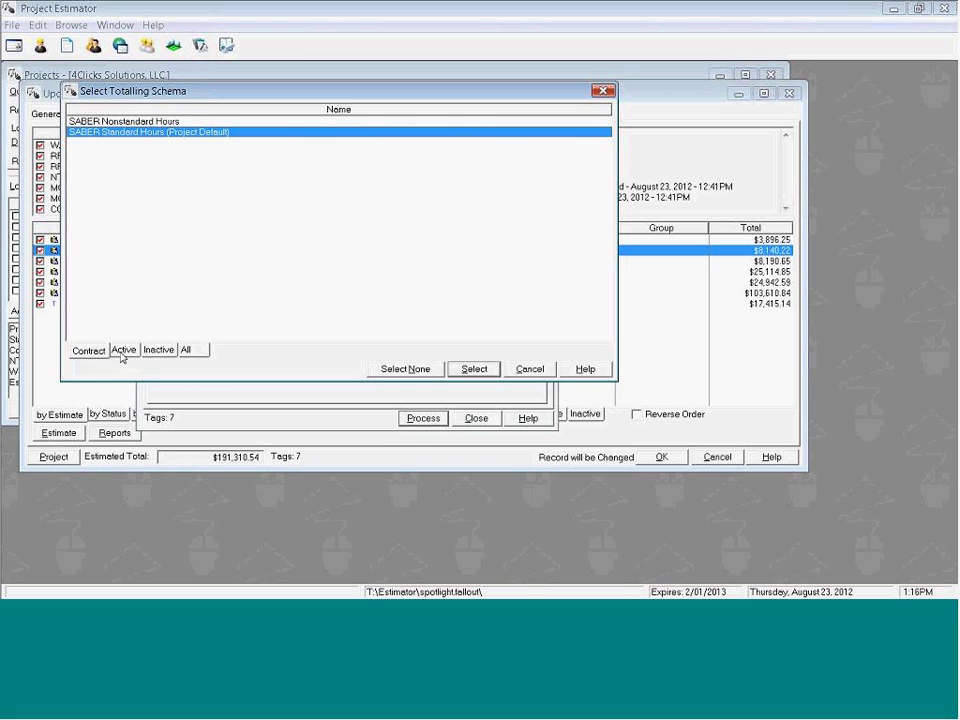
pyautogui.click(121, 353)
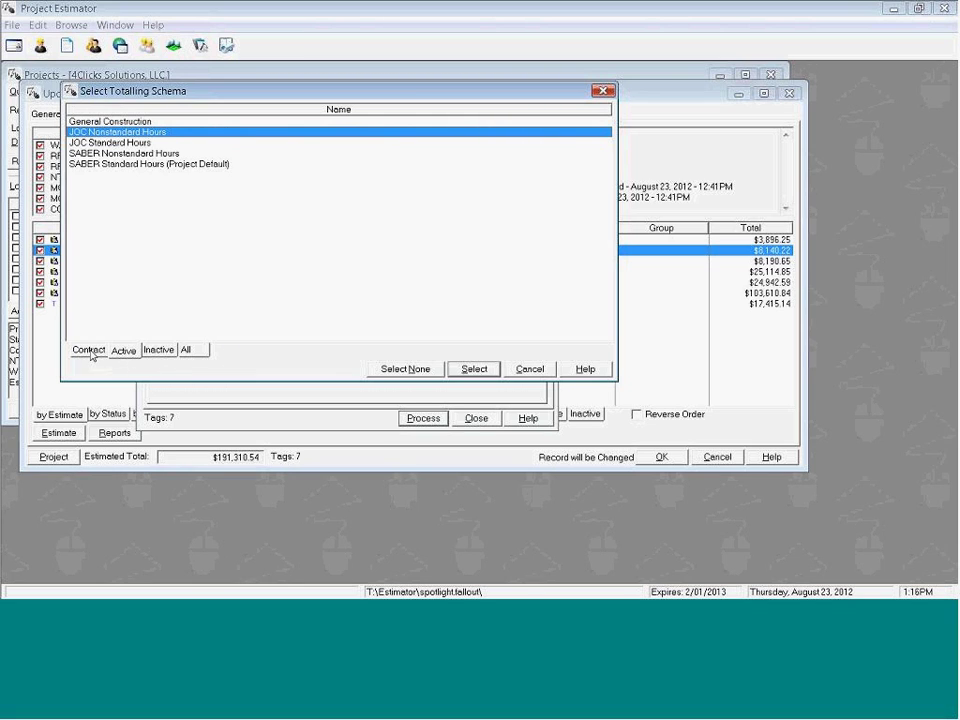
pyautogui.click(89, 350)
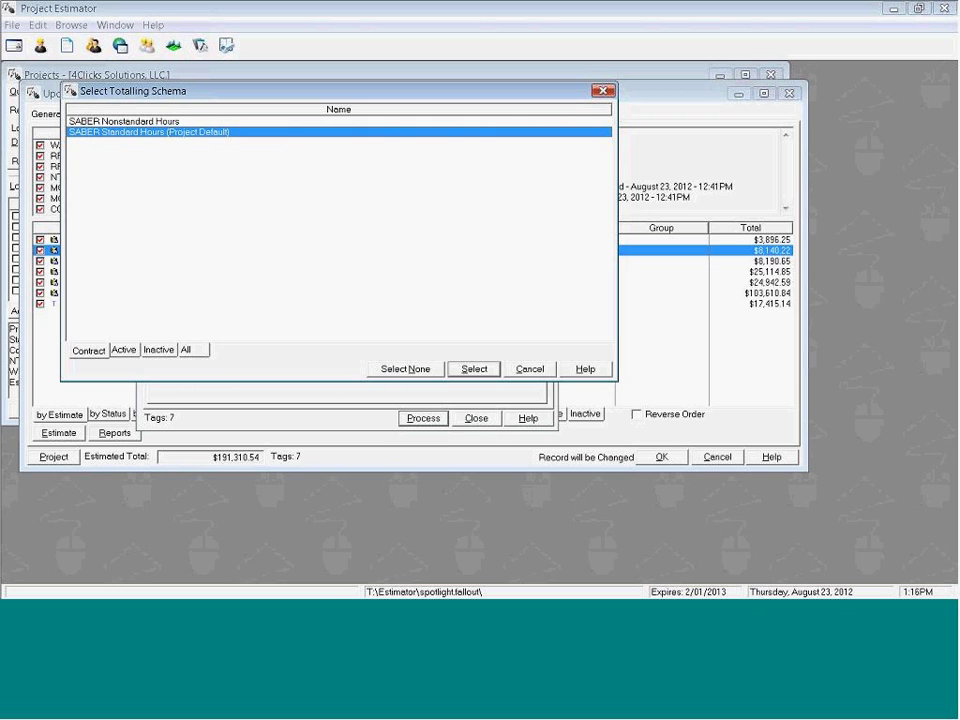
pyautogui.doubleClick(117, 133)
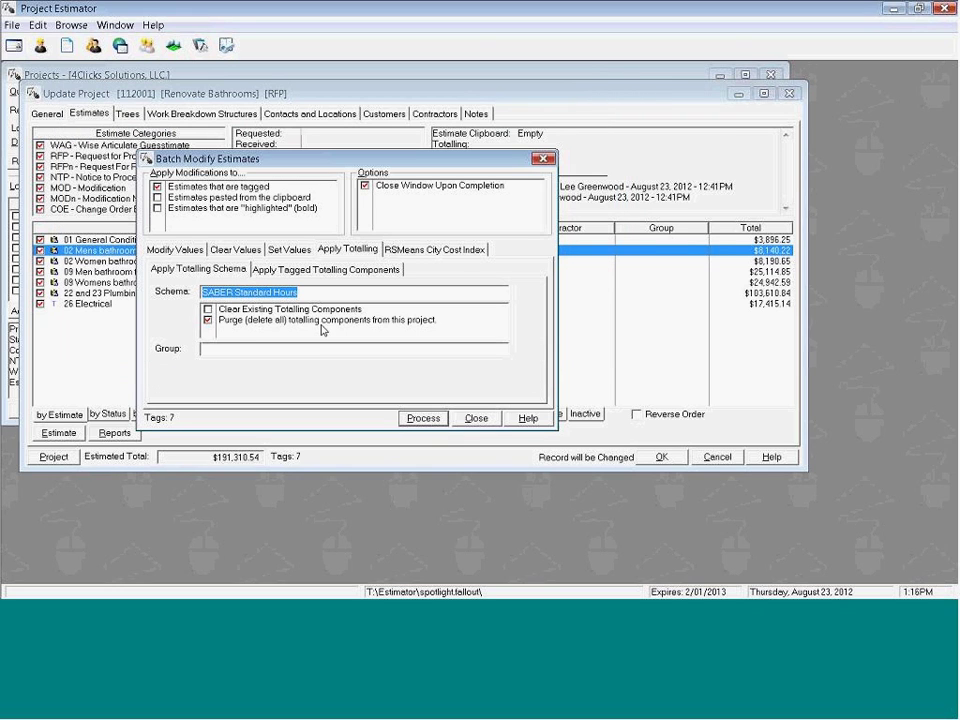
# Step: Choose to purge all totalling components from this project, then process the 7 tagged estimates
pyautogui.click(209, 321)
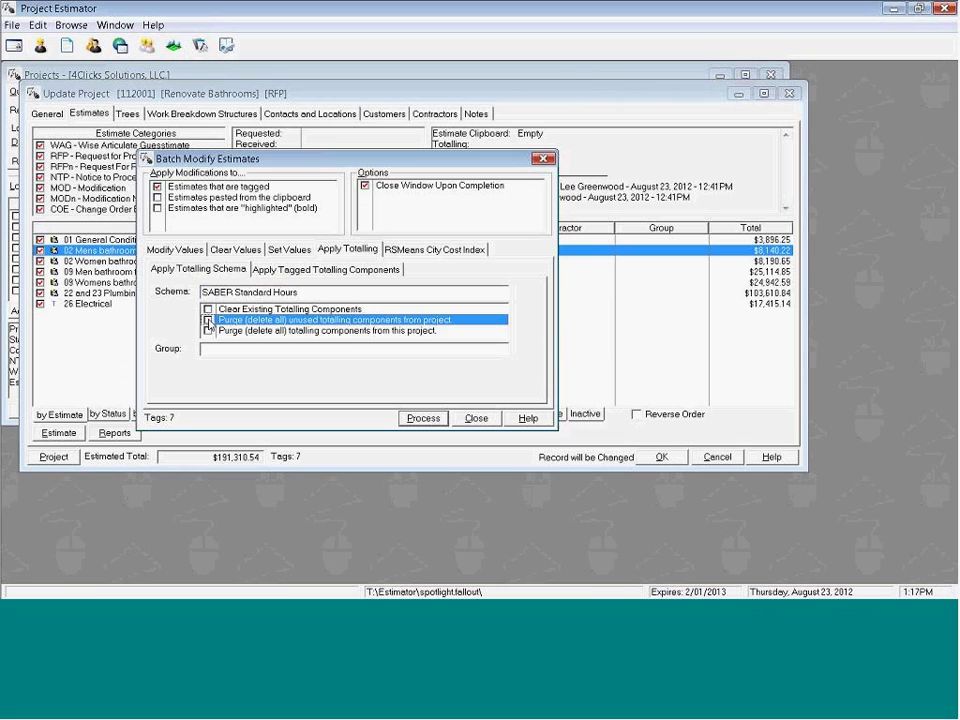
pyautogui.press('Up')
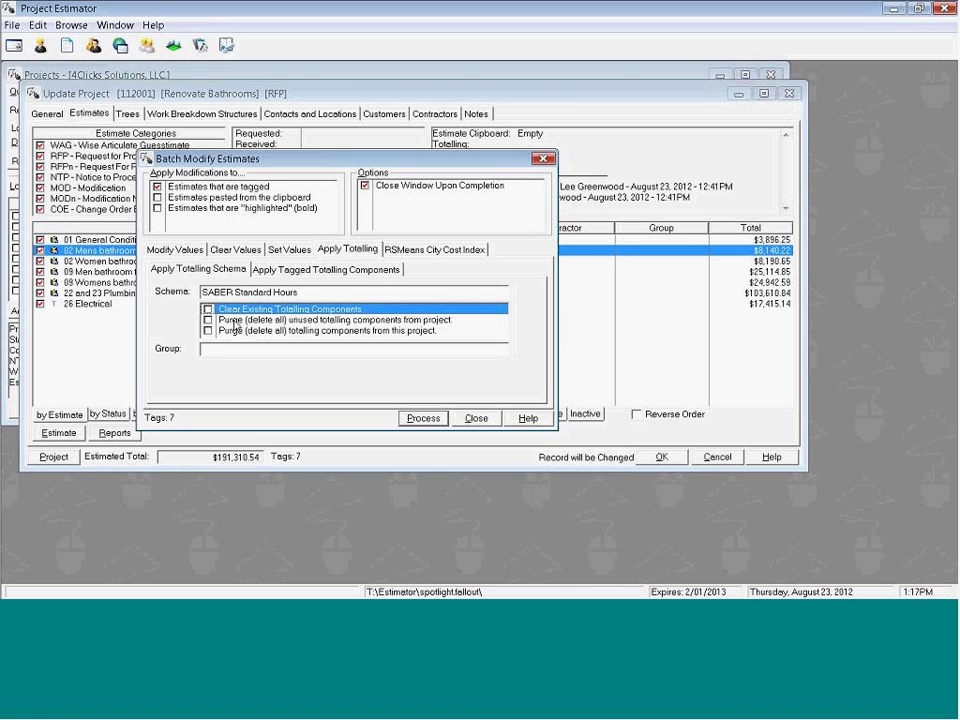
pyautogui.press('Down')
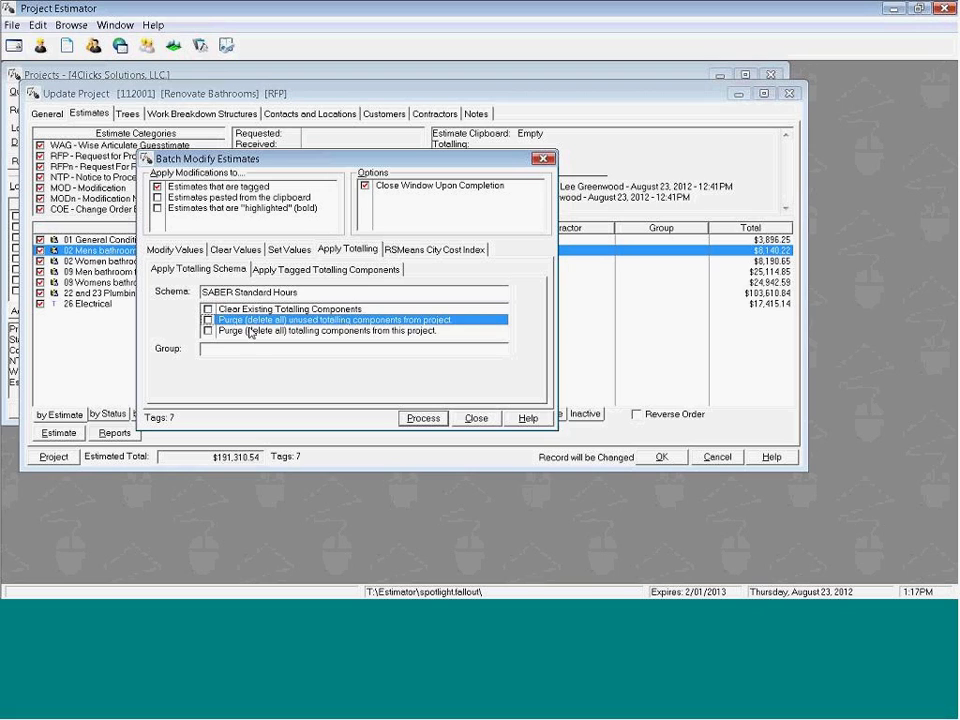
pyautogui.click(235, 332)
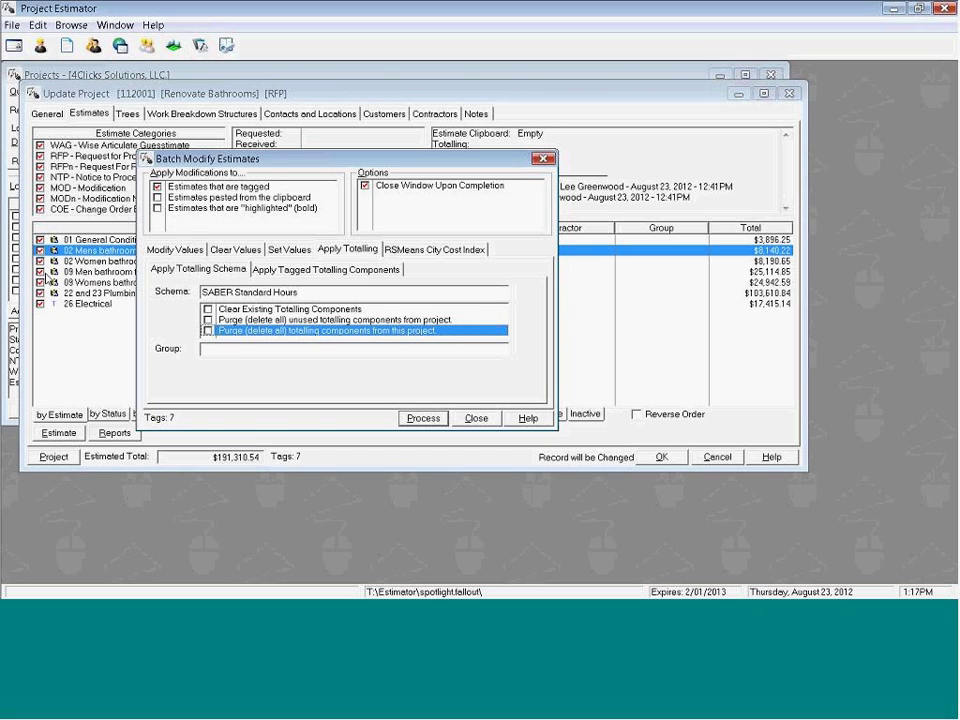
pyautogui.click(312, 323)
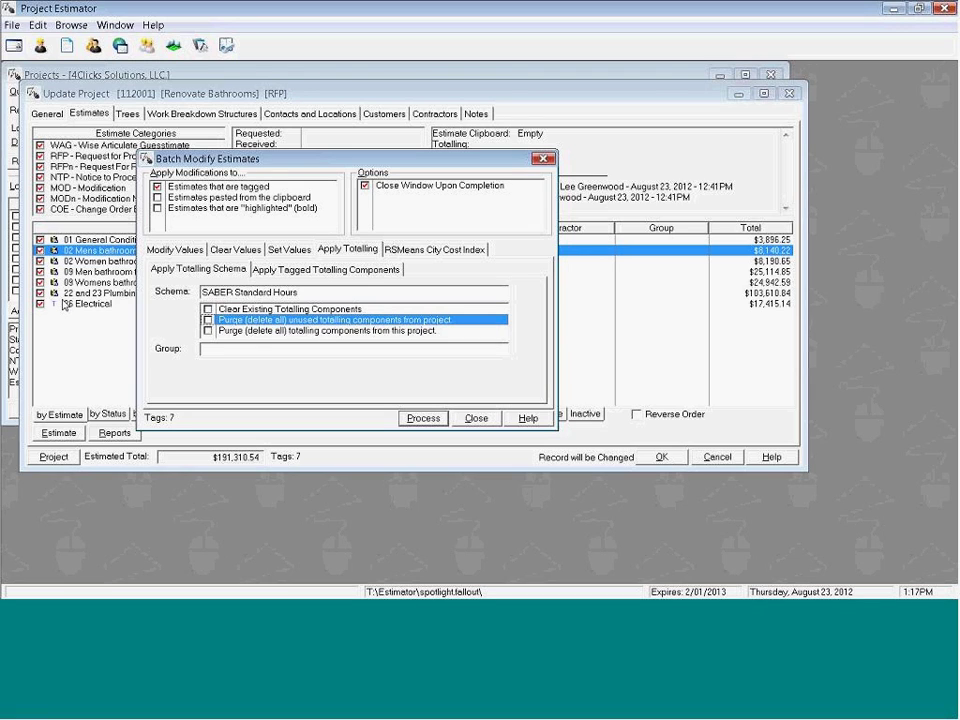
pyautogui.click(209, 332)
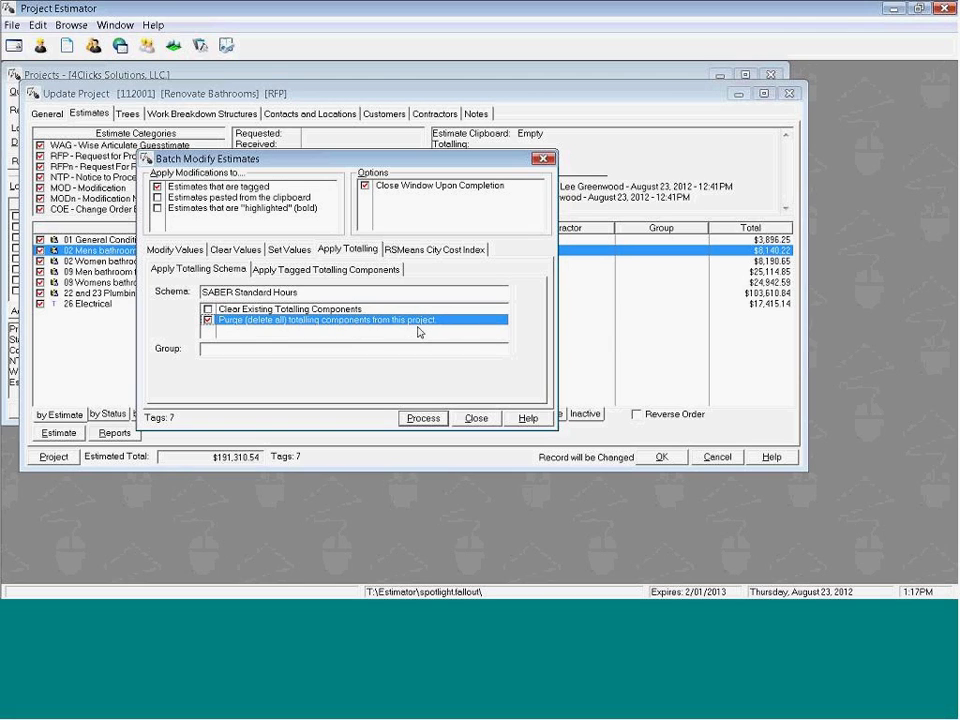
pyautogui.click(424, 418)
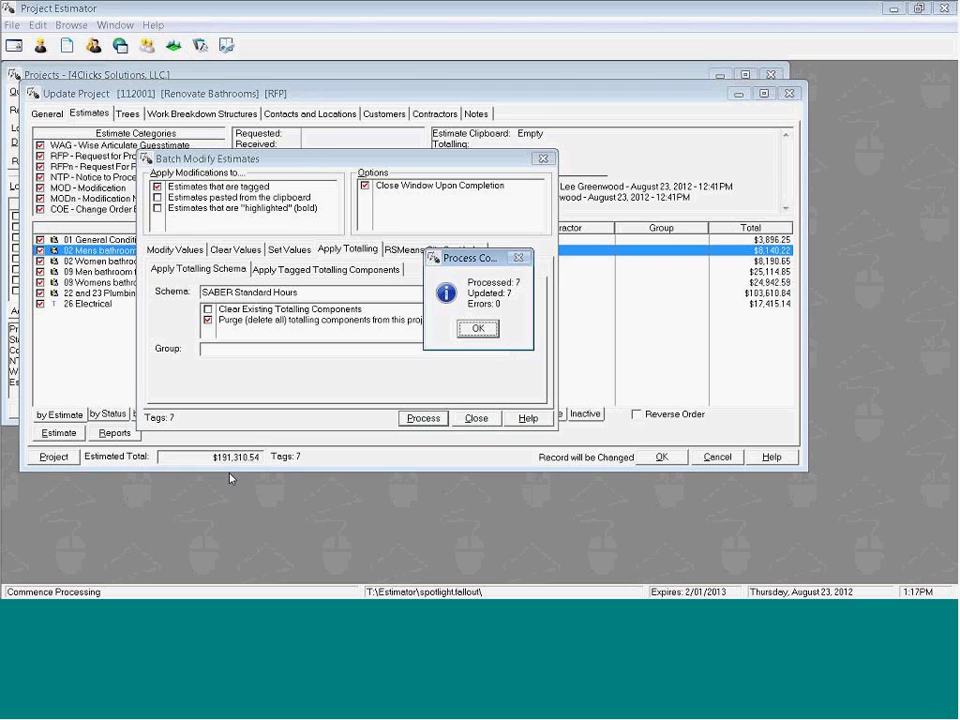
# Step: Accept the processing results and check the project's RSMeans BOSTON totalling component on the General tab
pyautogui.click(480, 330)
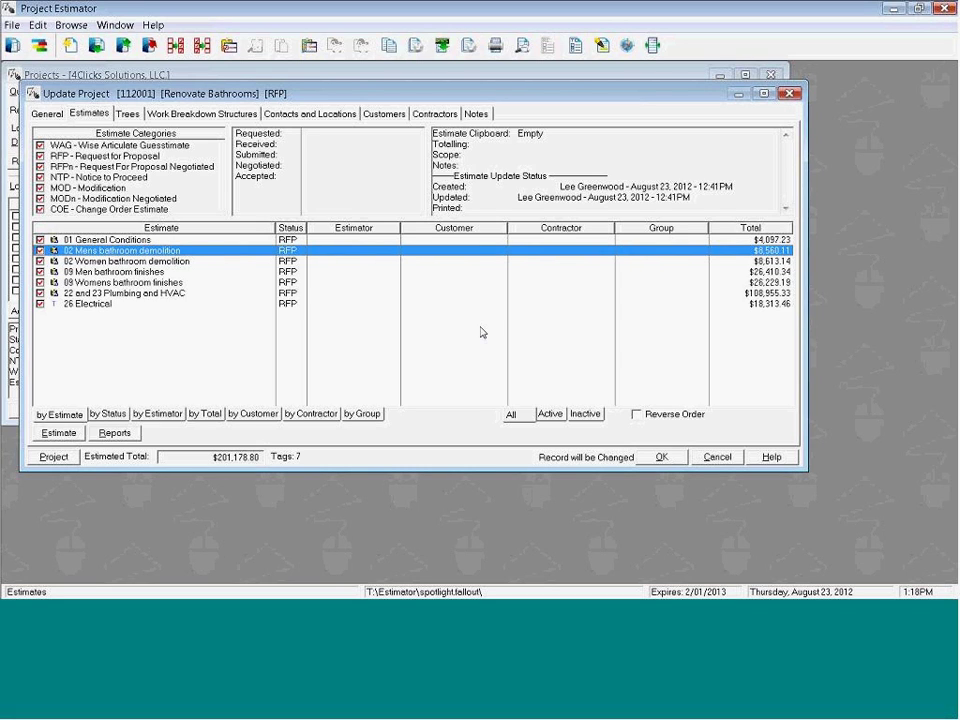
pyautogui.click(47, 113)
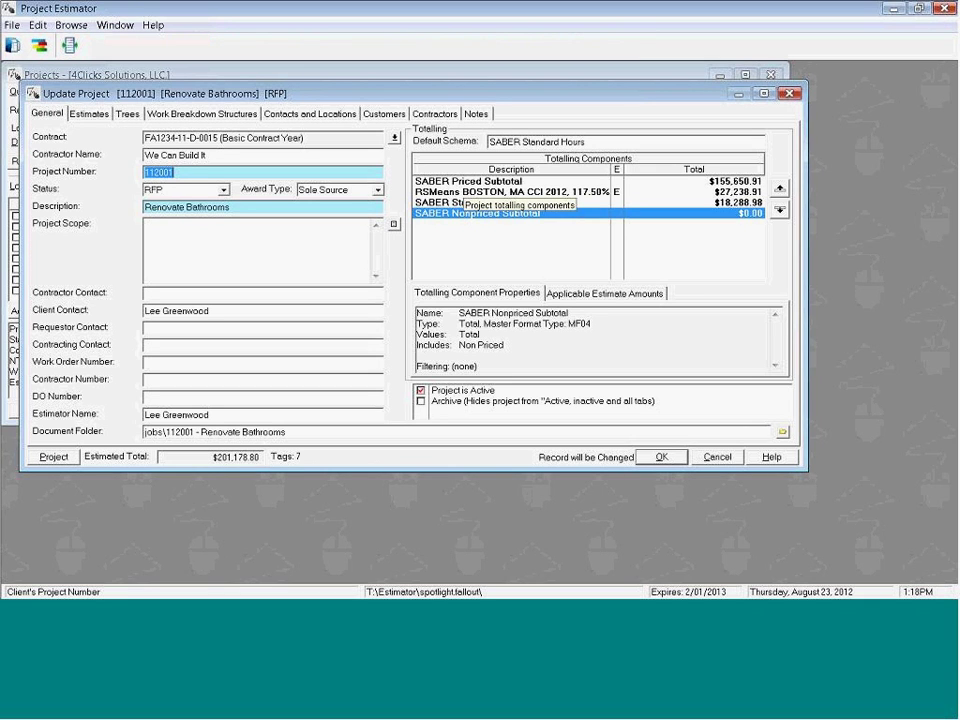
pyautogui.click(459, 193)
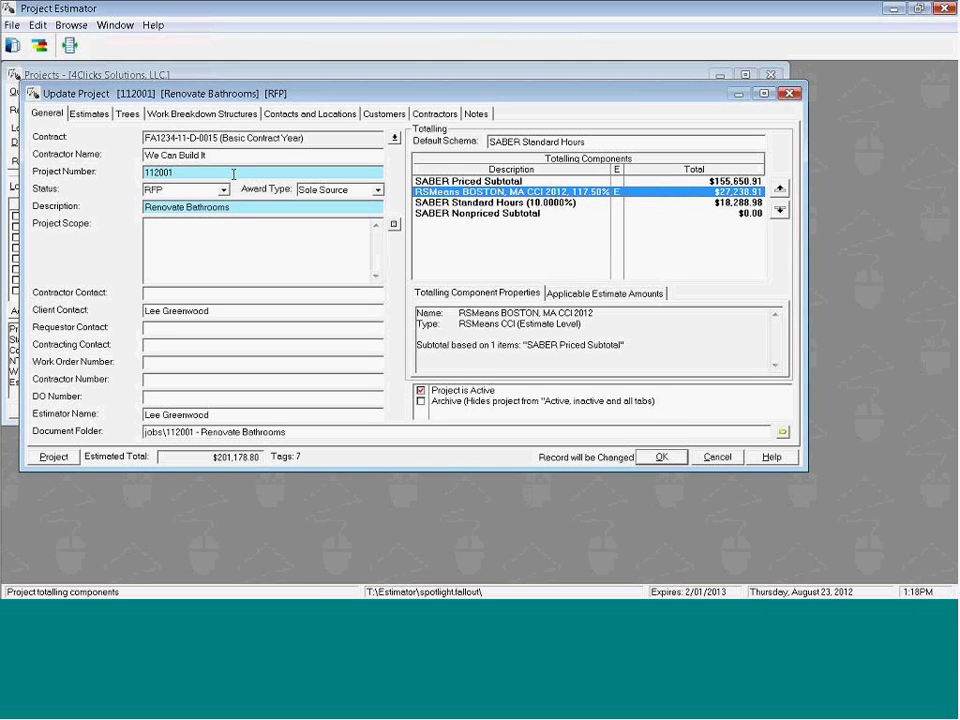
pyautogui.click(89, 114)
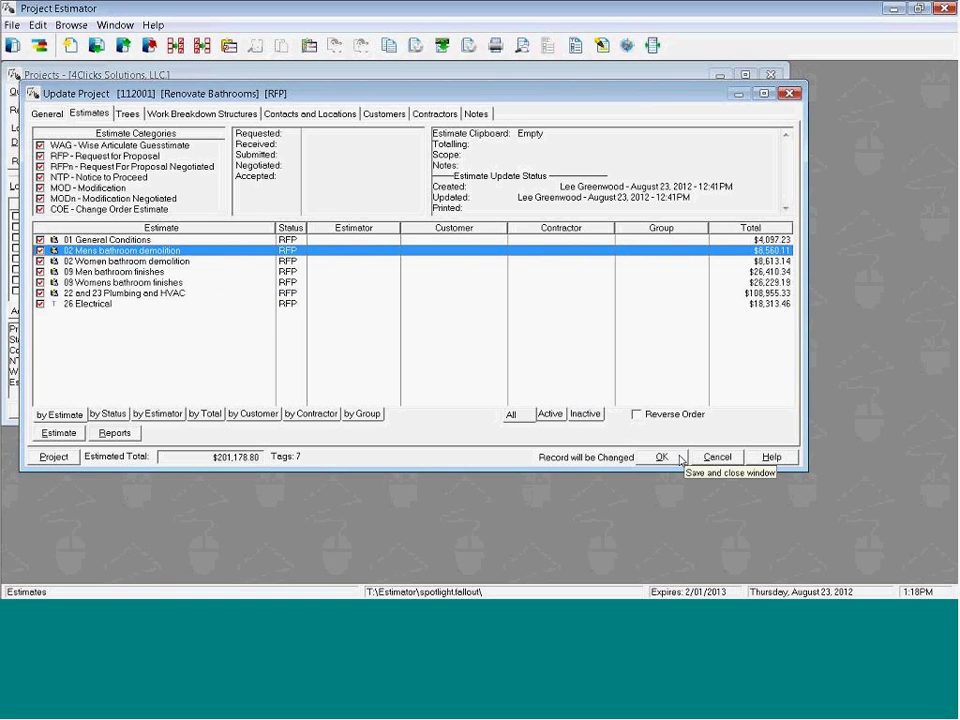
# Step: Review the 02 Mens bathroom demolition estimate's totalling components, then cancel without saving
pyautogui.doubleClick(220, 255)
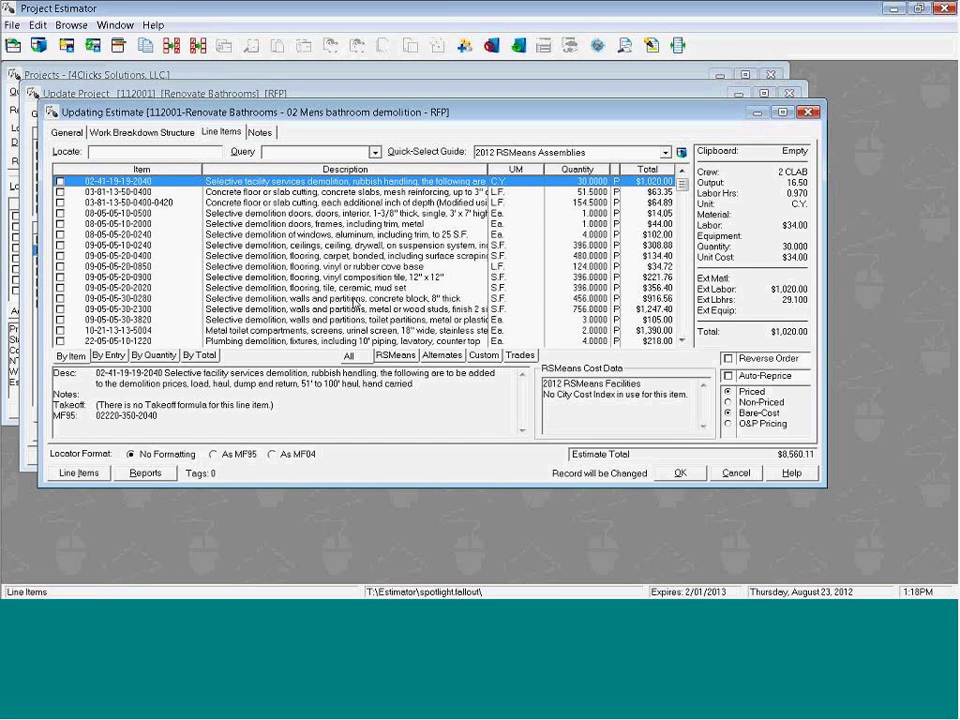
pyautogui.click(70, 132)
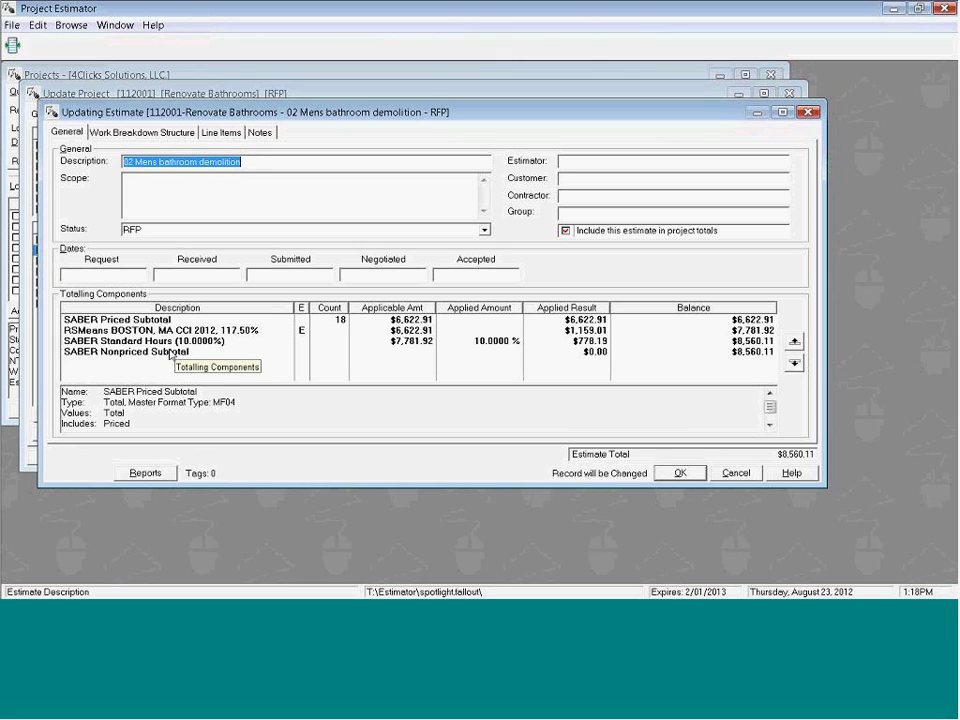
pyautogui.click(745, 476)
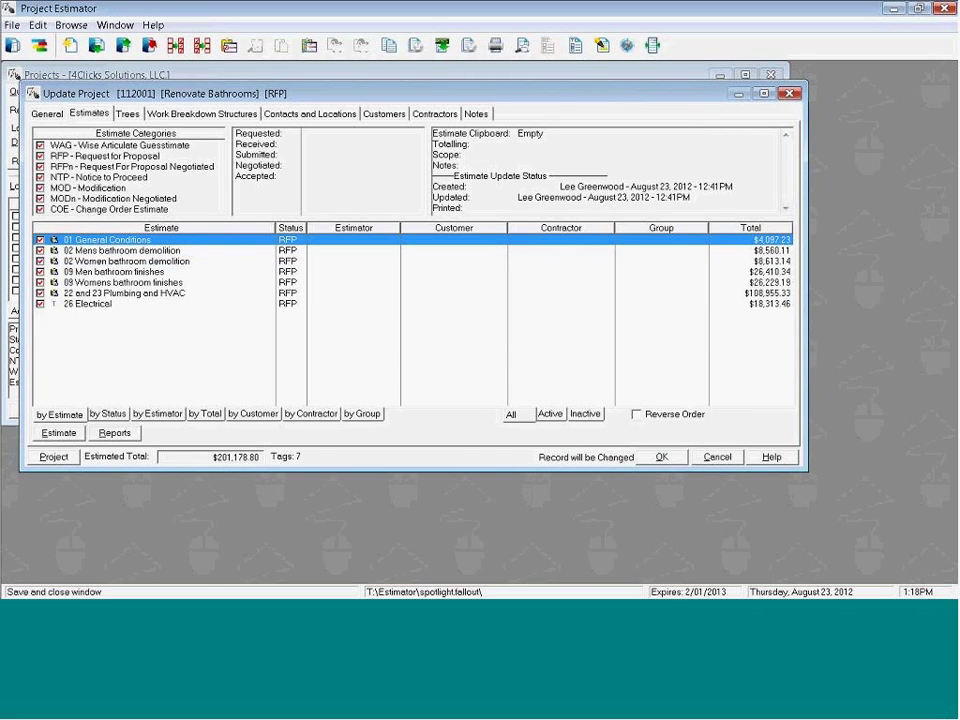
# Step: Close project 112001 and create project 120001, 'New Project', on First Option with SABER Standard Hours
pyautogui.click(661, 457)
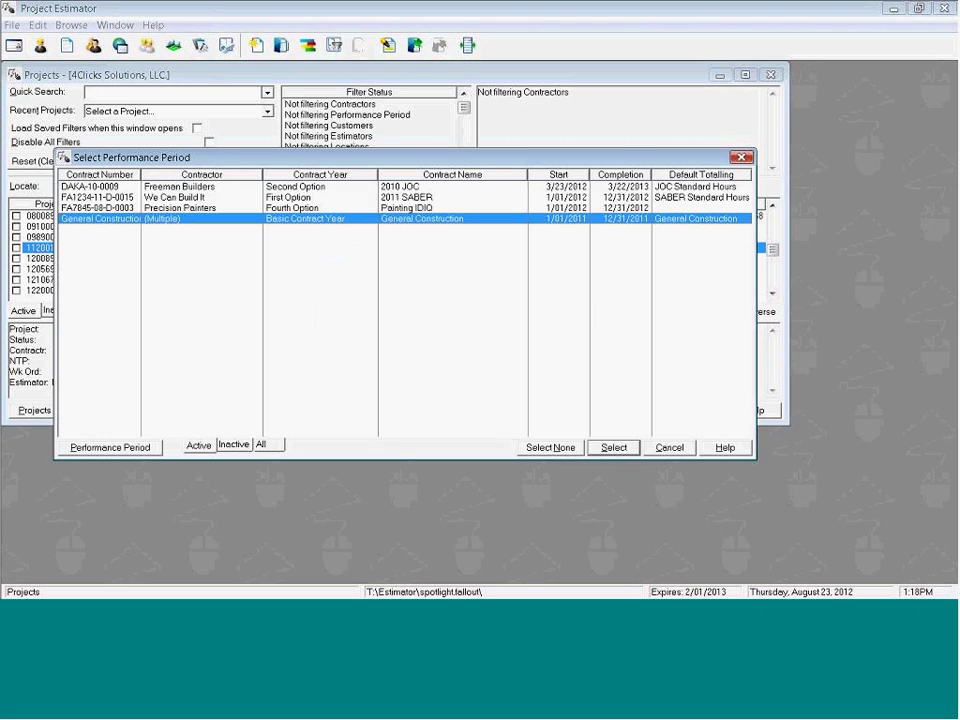
pyautogui.press('Up')
pyautogui.press('Up')
pyautogui.press('Return')
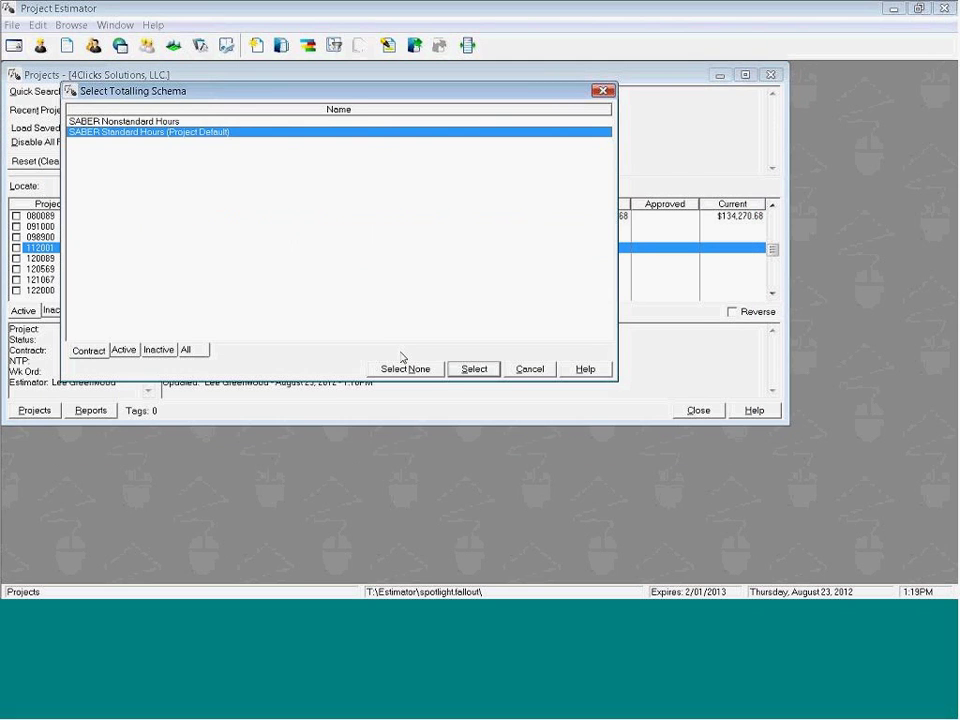
pyautogui.press('Return')
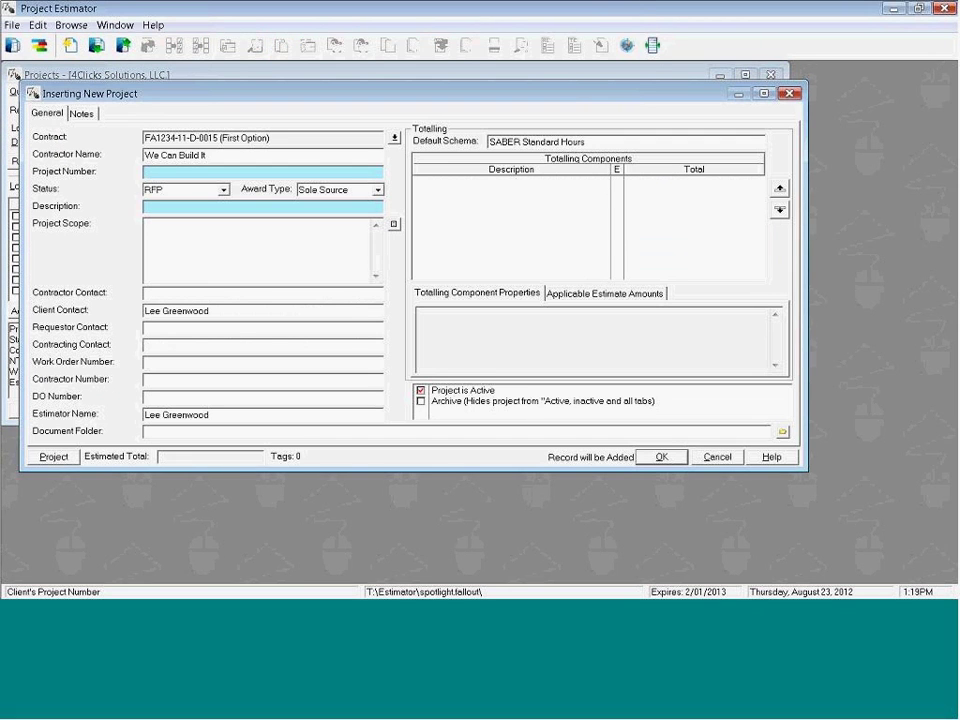
pyautogui.write('120001')
pyautogui.press('Tab')
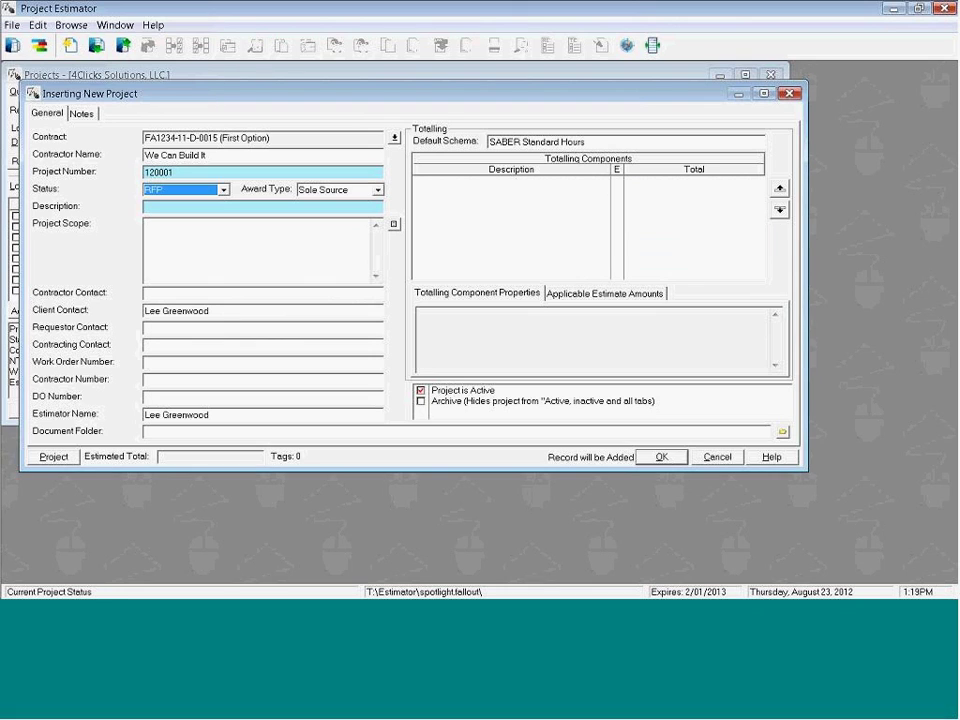
pyautogui.press('Tab')
pyautogui.write('New Project')
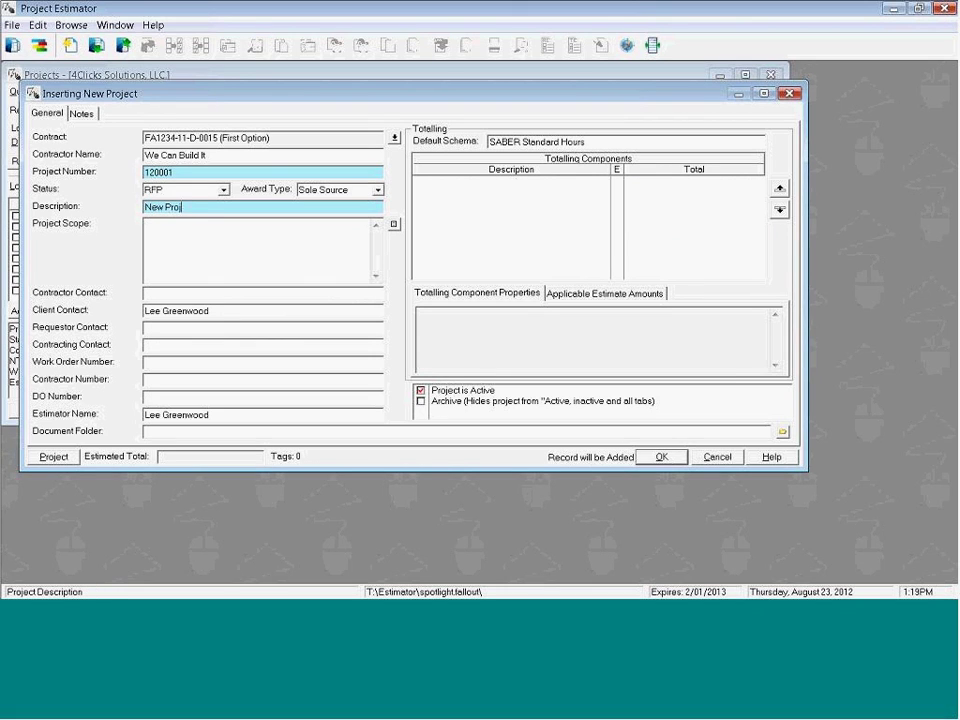
pyautogui.click(668, 456)
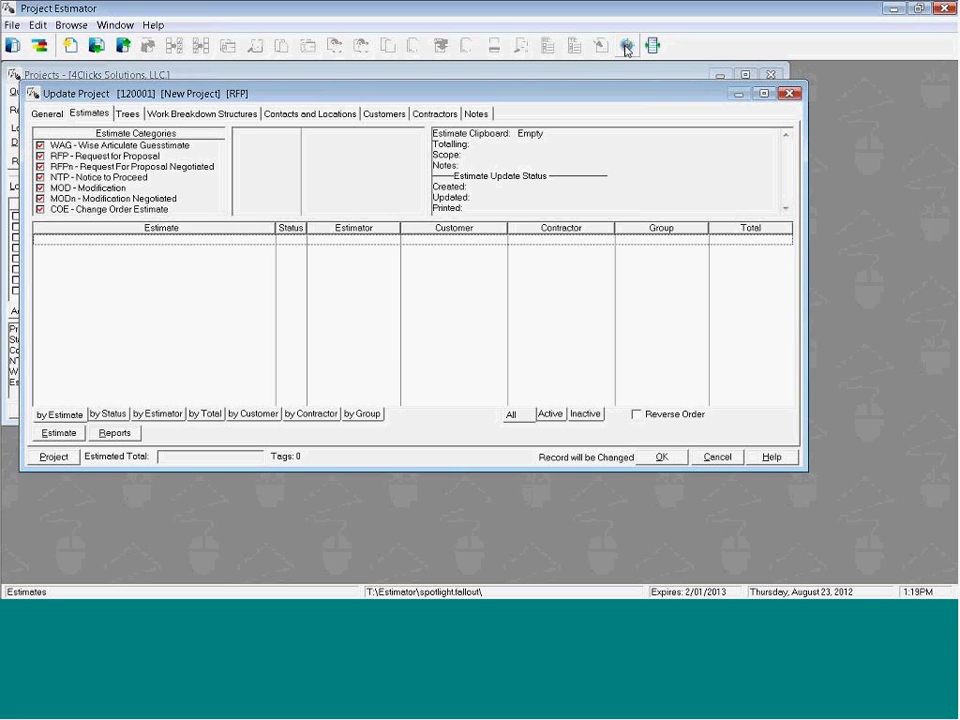
# Step: Copy project 080089's 22 and 23 Plumbing and HVAC and 26 Electrical estimates to the estimate clipboard
pyautogui.click(626, 47)
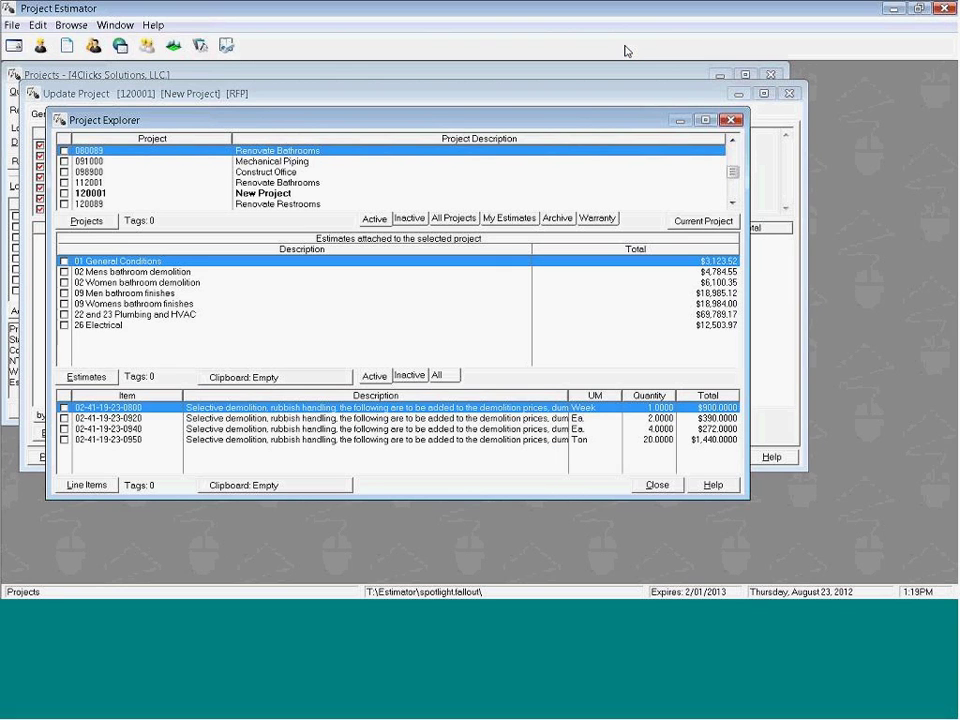
pyautogui.click(127, 162)
pyautogui.press('Down')
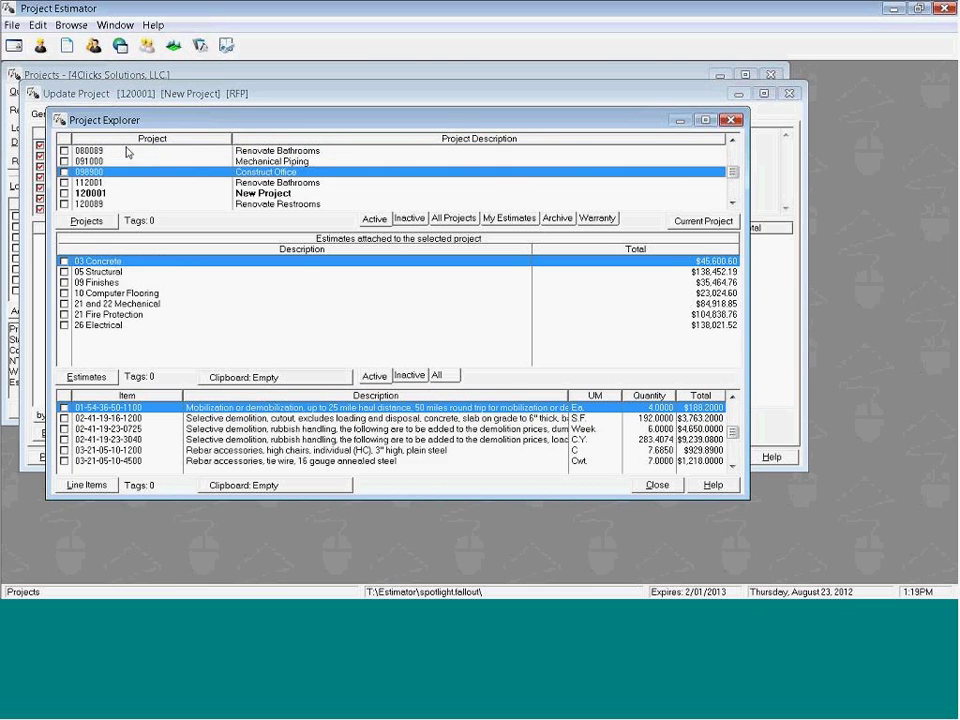
pyautogui.press('Down')
pyautogui.press('Up')
pyautogui.press('Up')
pyautogui.click(125, 148)
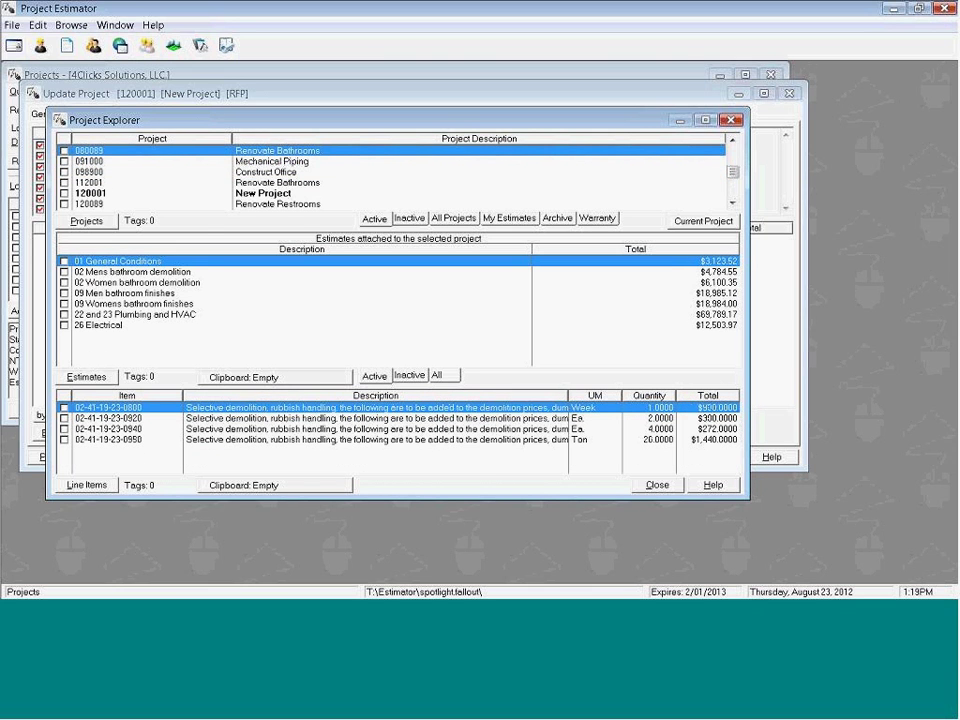
pyautogui.click(97, 315)
pyautogui.hotkey('shift', 'Down')
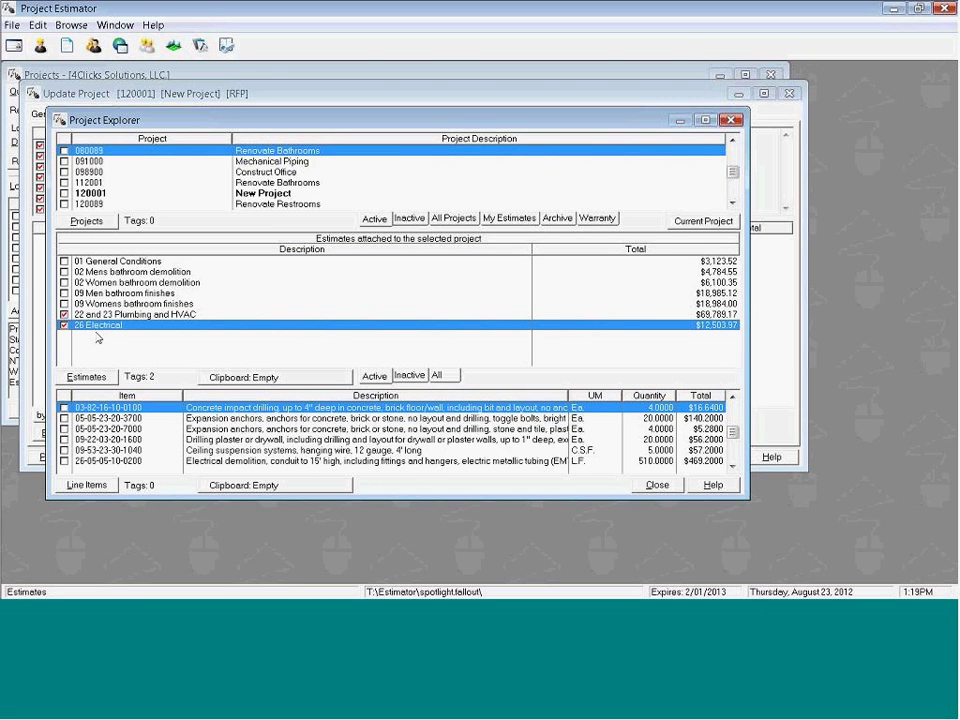
pyautogui.rightClick(99, 326)
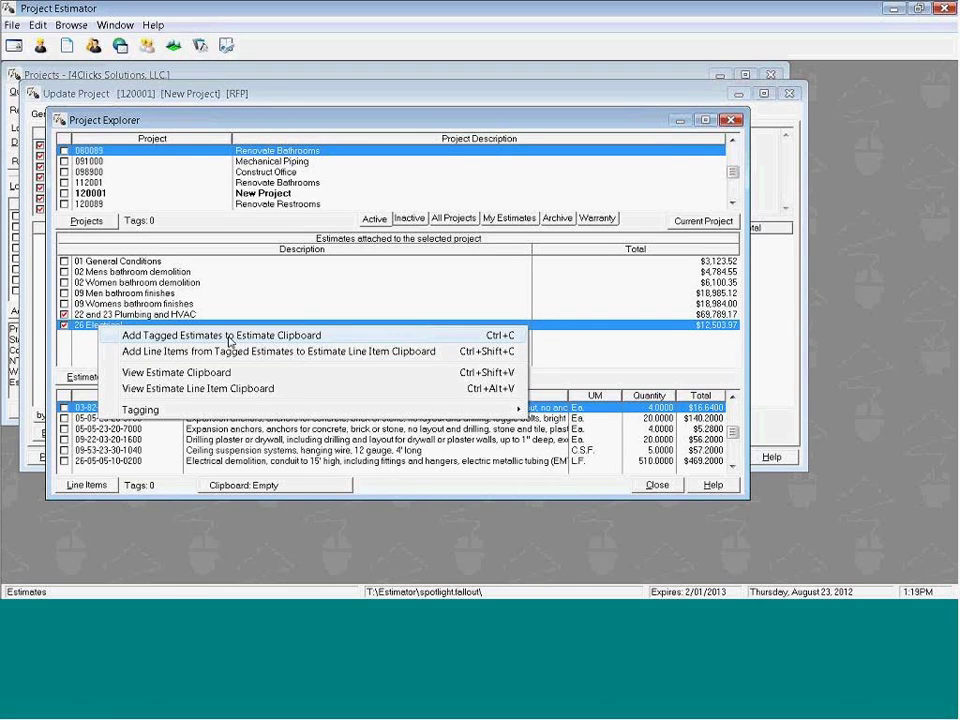
pyautogui.click(229, 338)
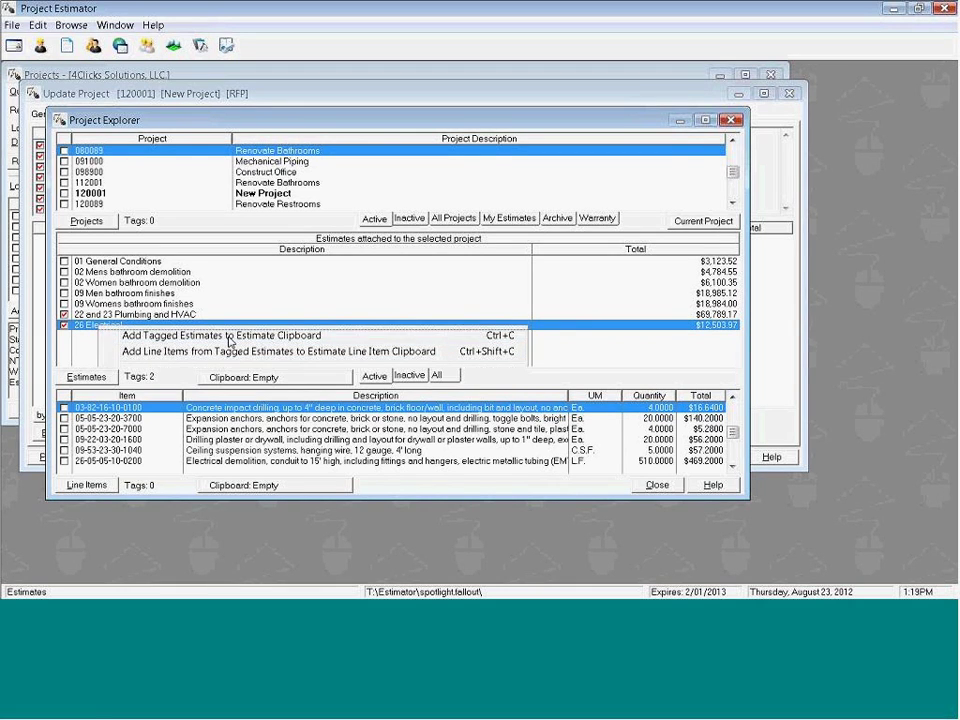
# Step: Add project 091000's tagged Mechanical Piping estimate to the estimate clipboard
pyautogui.click(100, 161)
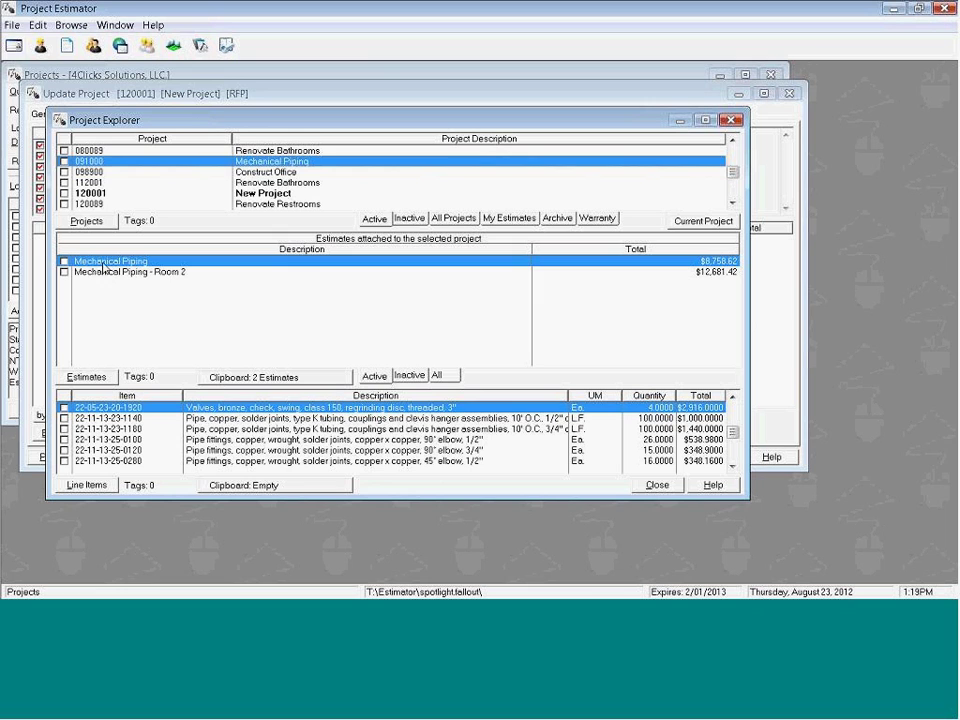
pyautogui.press('space')
pyautogui.press('Down')
pyautogui.press('Up')
pyautogui.press('space')
pyautogui.press('Down')
pyautogui.press('Up')
pyautogui.click(106, 264)
pyautogui.press('space')
pyautogui.press('Down')
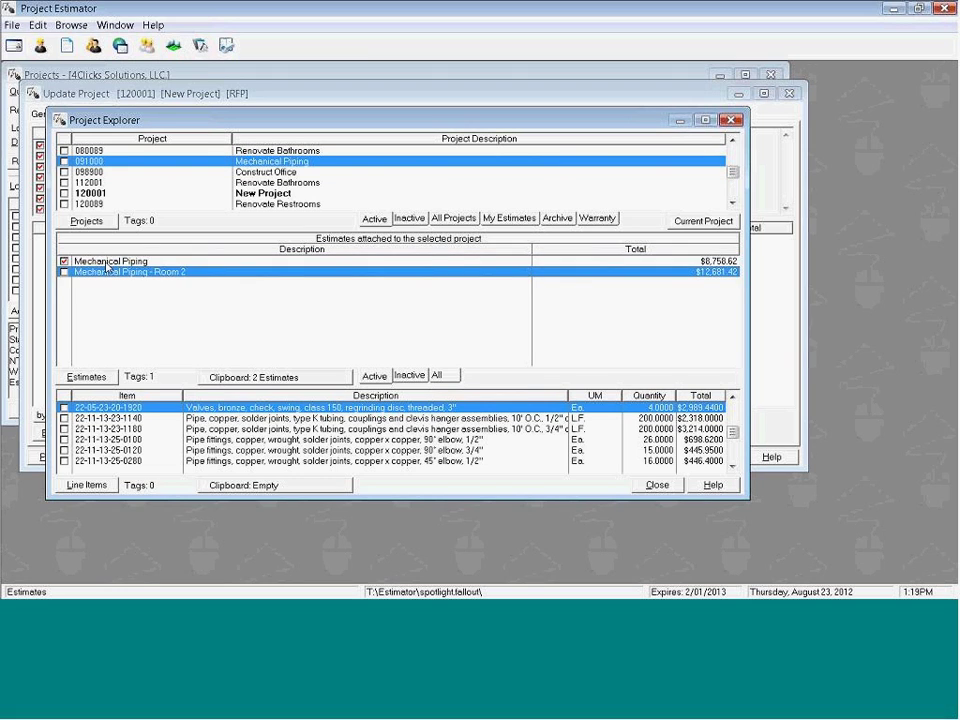
pyautogui.click(106, 263)
pyautogui.rightClick(106, 263)
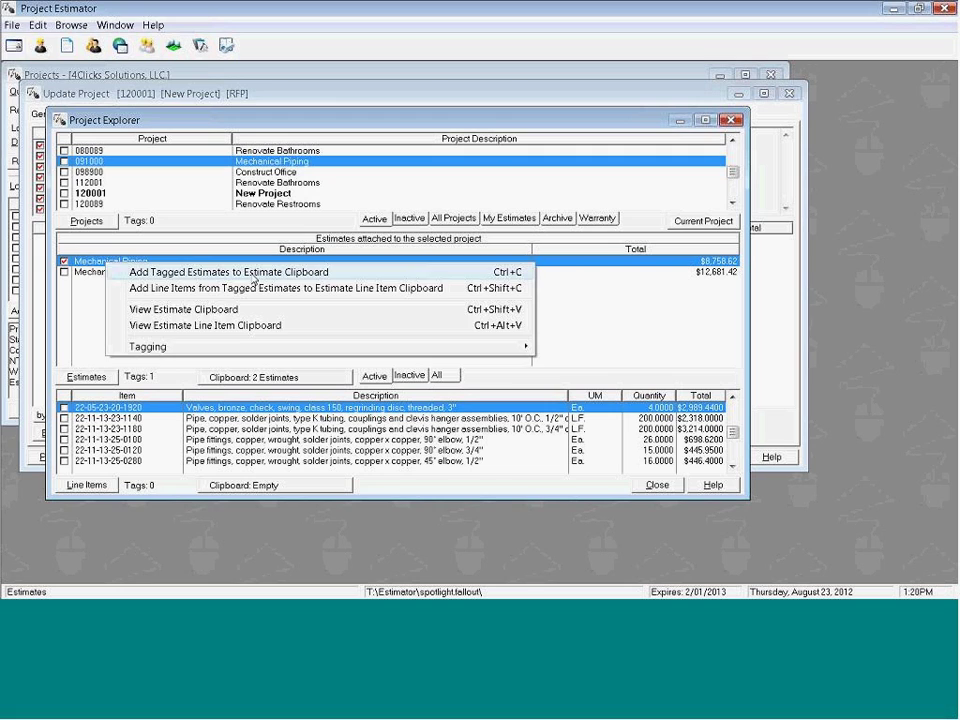
pyautogui.click(254, 273)
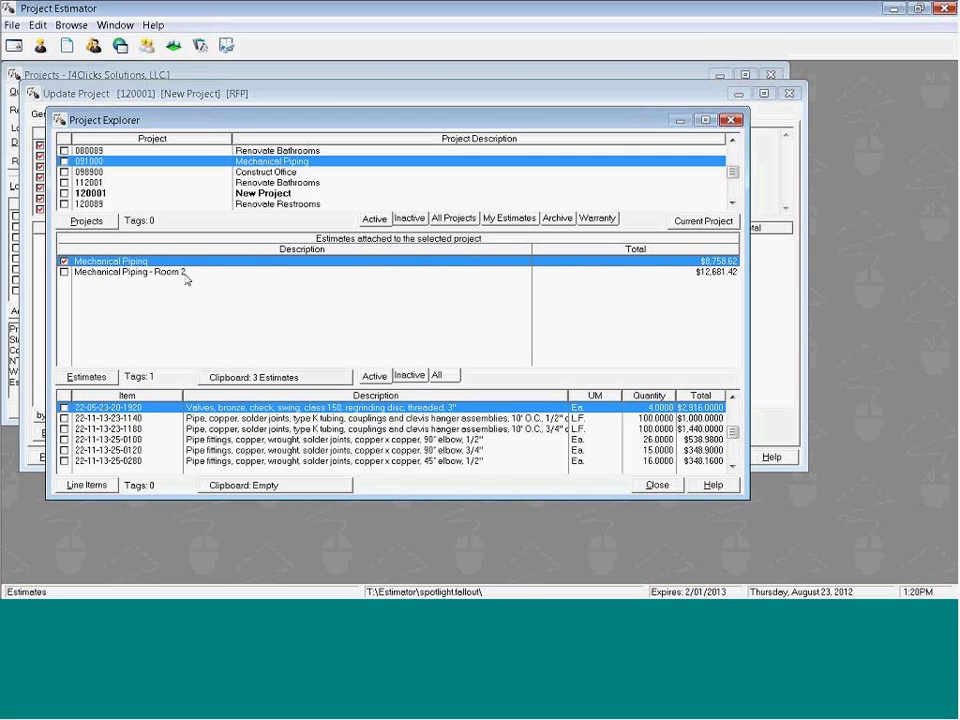
# Step: Add project 098900's 09 Finishes and 10 Computer Flooring estimates to the estimate clipboard
pyautogui.click(114, 172)
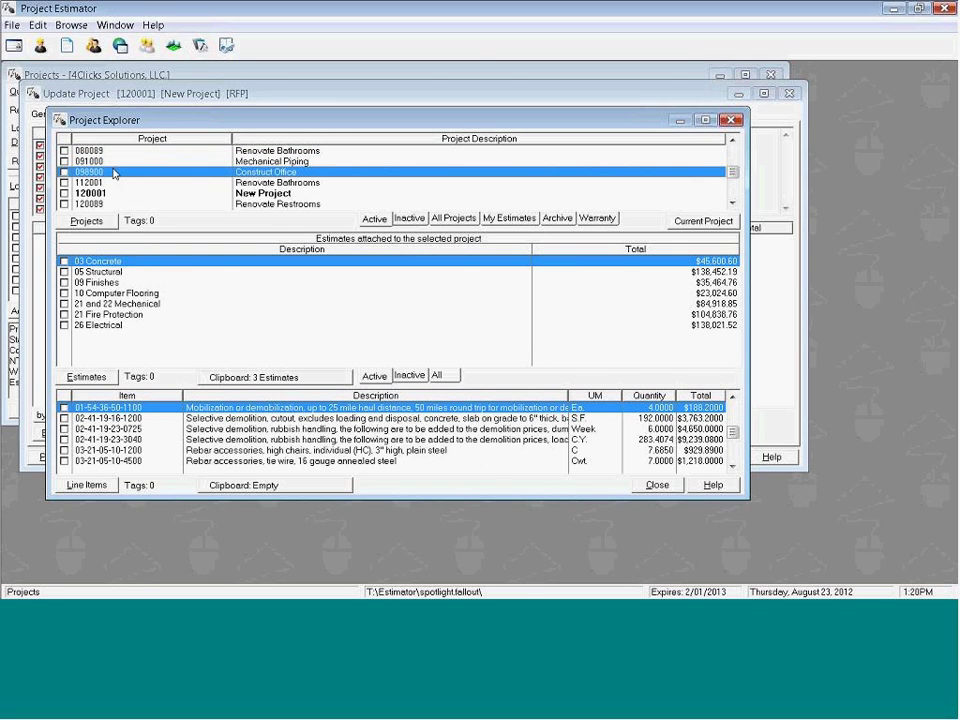
pyautogui.click(112, 292)
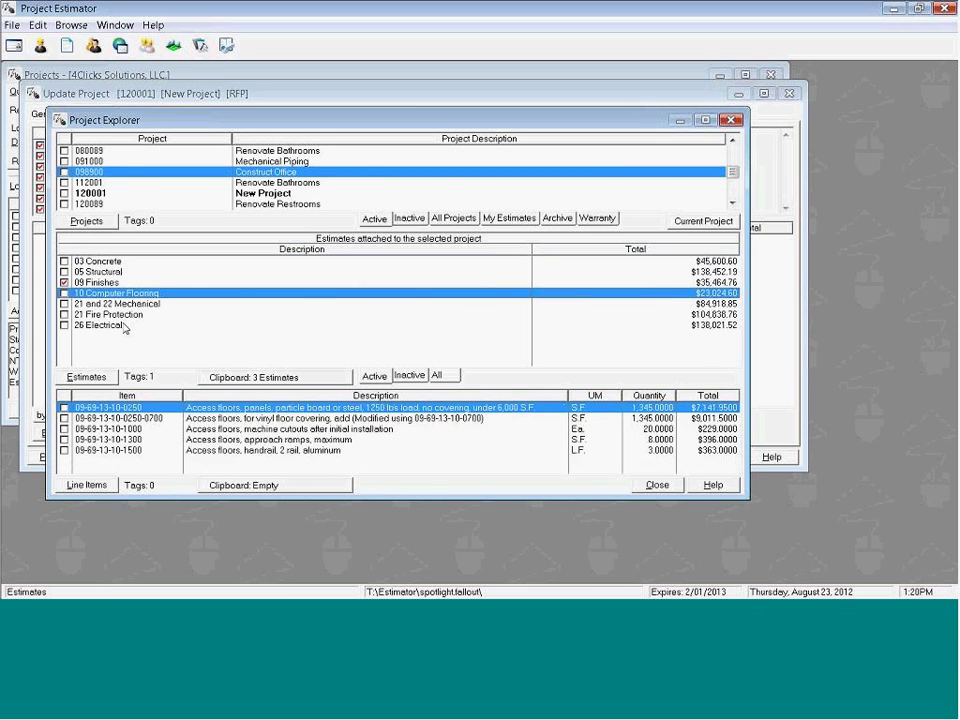
pyautogui.click(120, 303)
pyautogui.rightClick(180, 293)
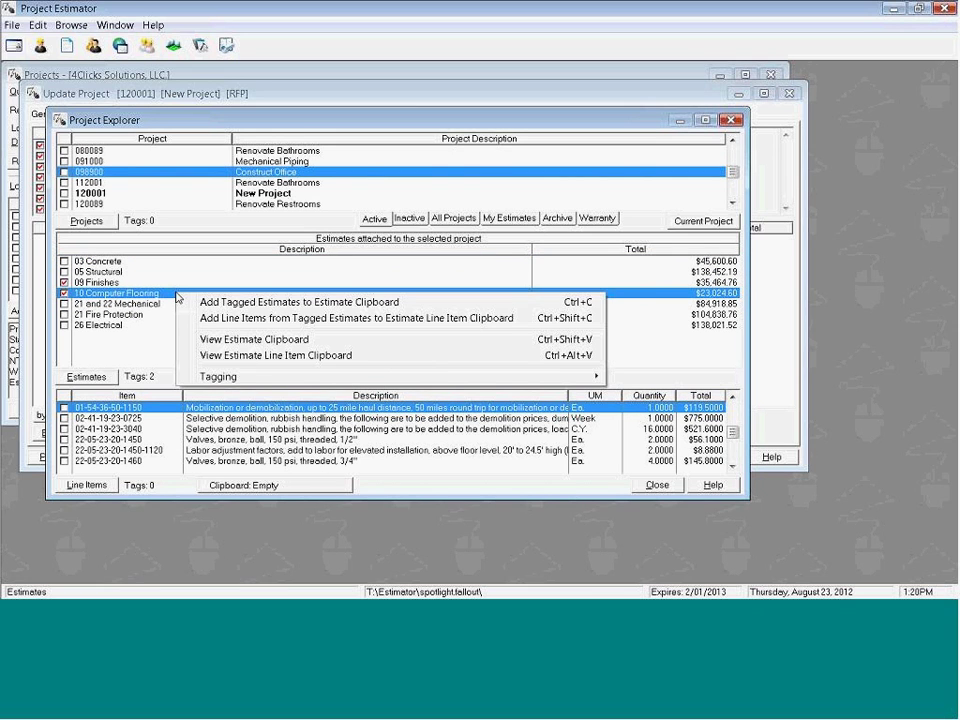
pyautogui.click(293, 303)
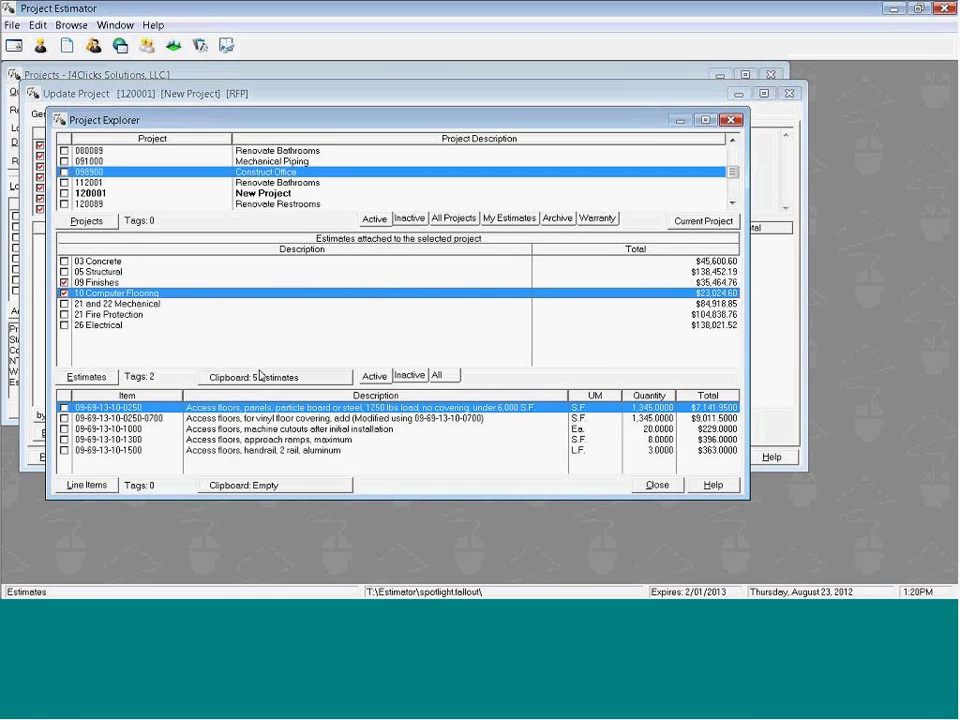
# Step: Review the Renovate Bathrooms, Mechanical Piping and Construct Office estimates, then close Project Explorer
pyautogui.click(88, 150)
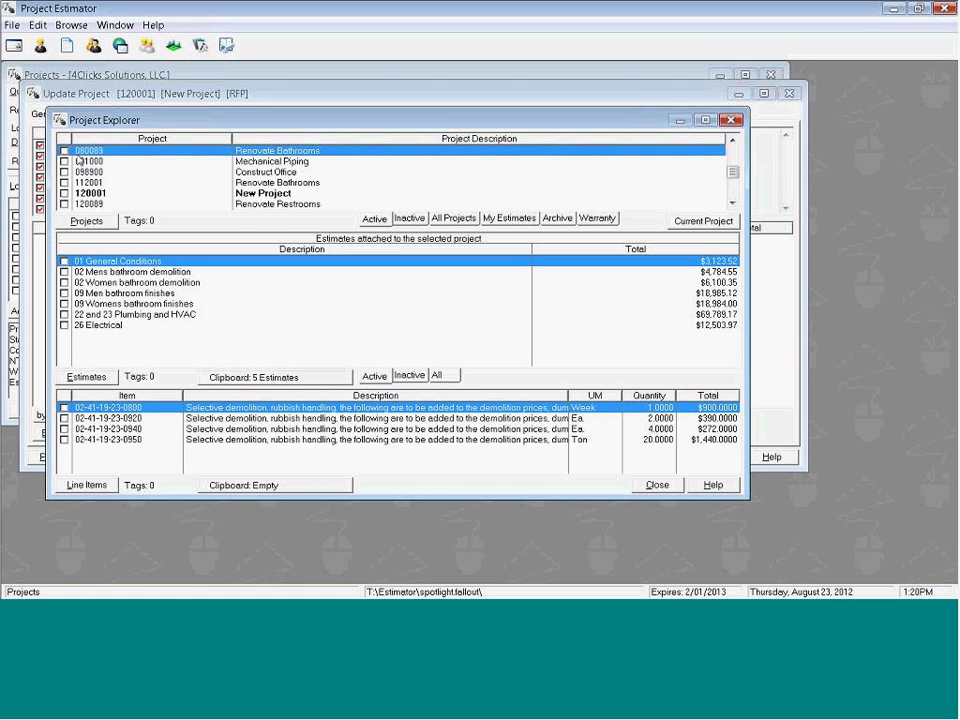
pyautogui.click(80, 161)
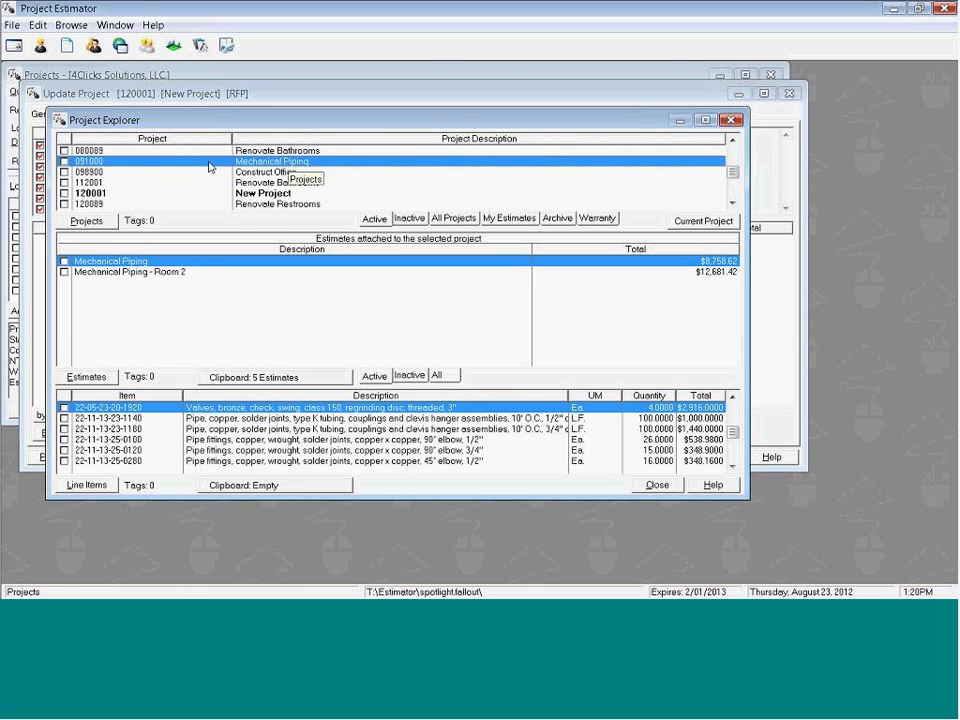
pyautogui.click(90, 172)
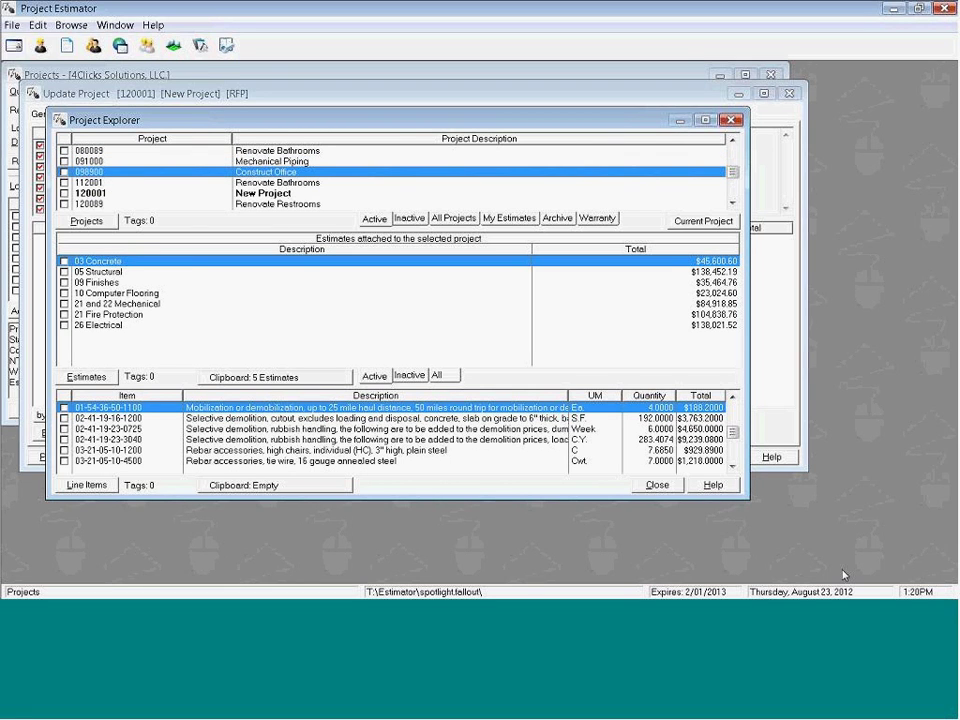
pyautogui.click(647, 486)
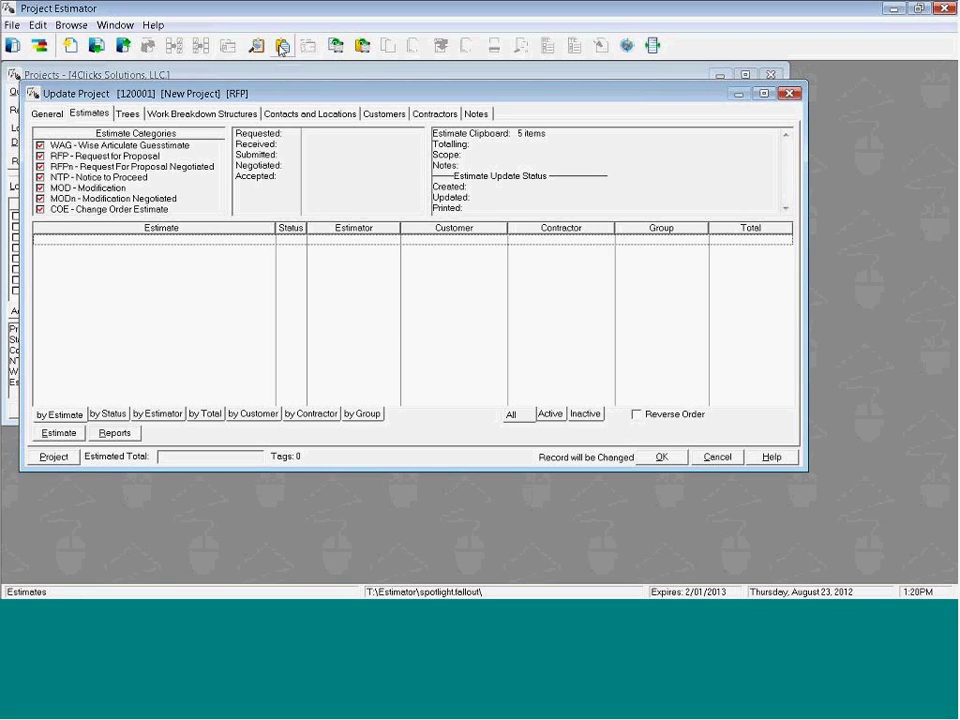
# Step: Paste the clipboard estimates into project 120001 with automatic 2012 RSMeans repricing, including custom line items
pyautogui.click(282, 48)
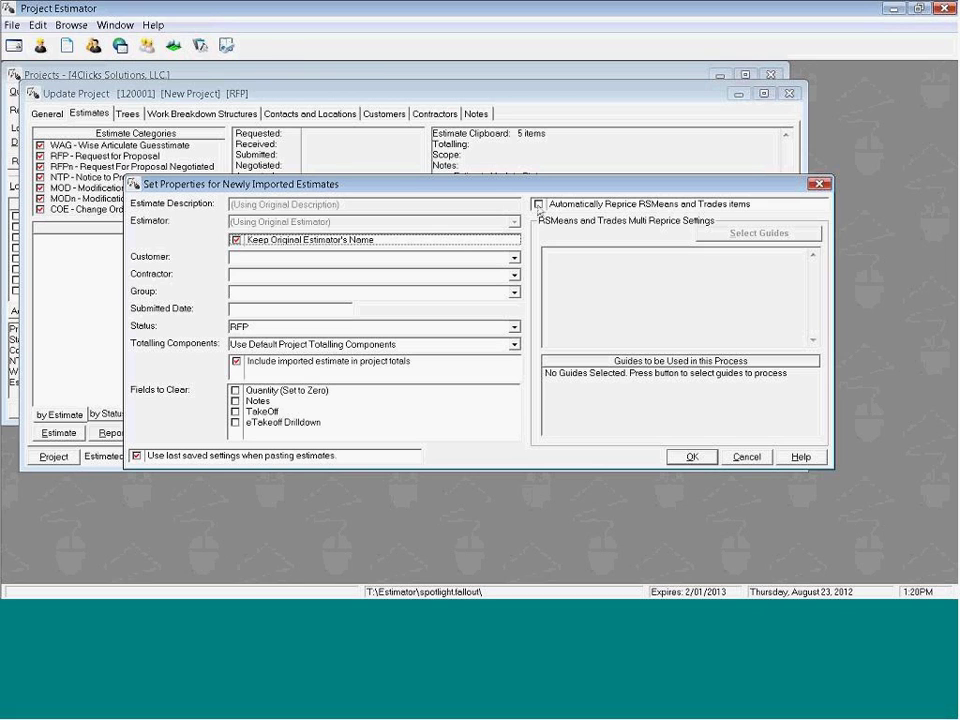
pyautogui.click(563, 207)
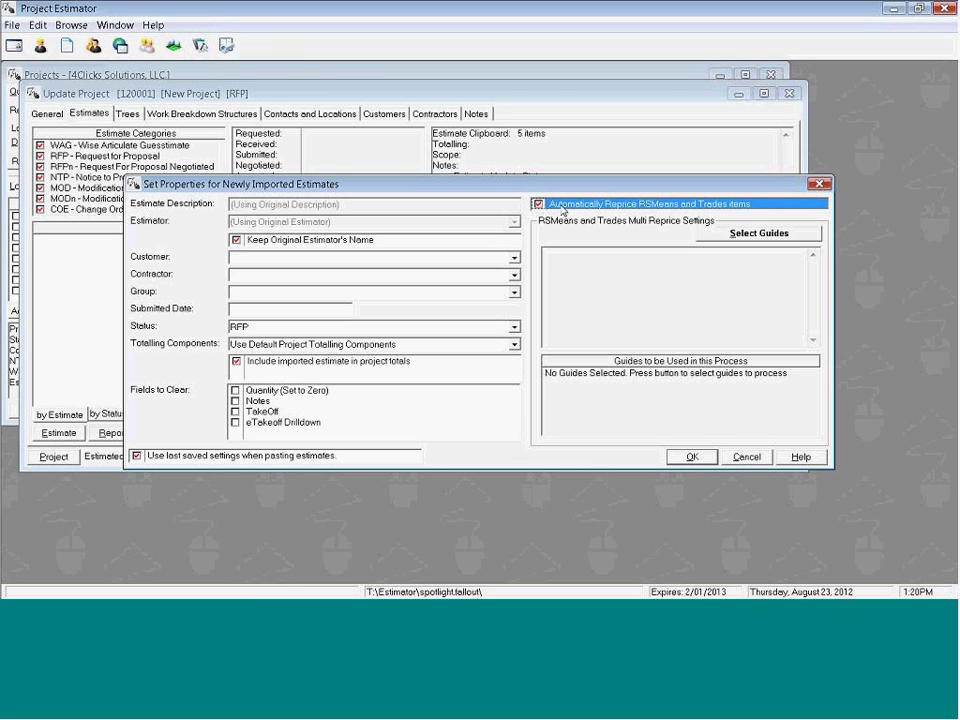
pyautogui.click(753, 238)
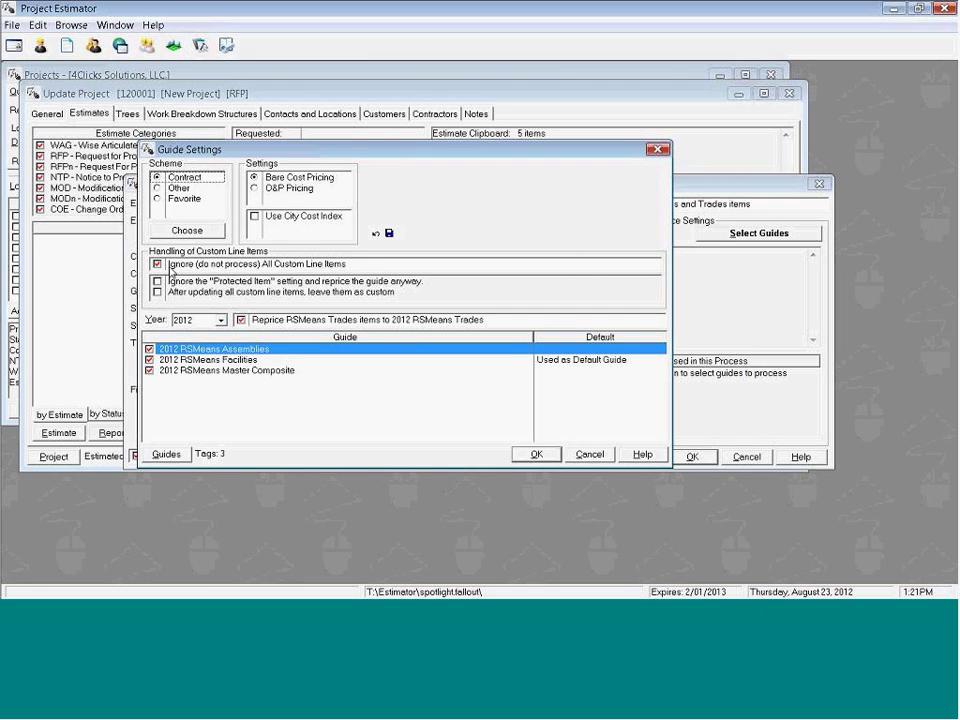
pyautogui.click(157, 264)
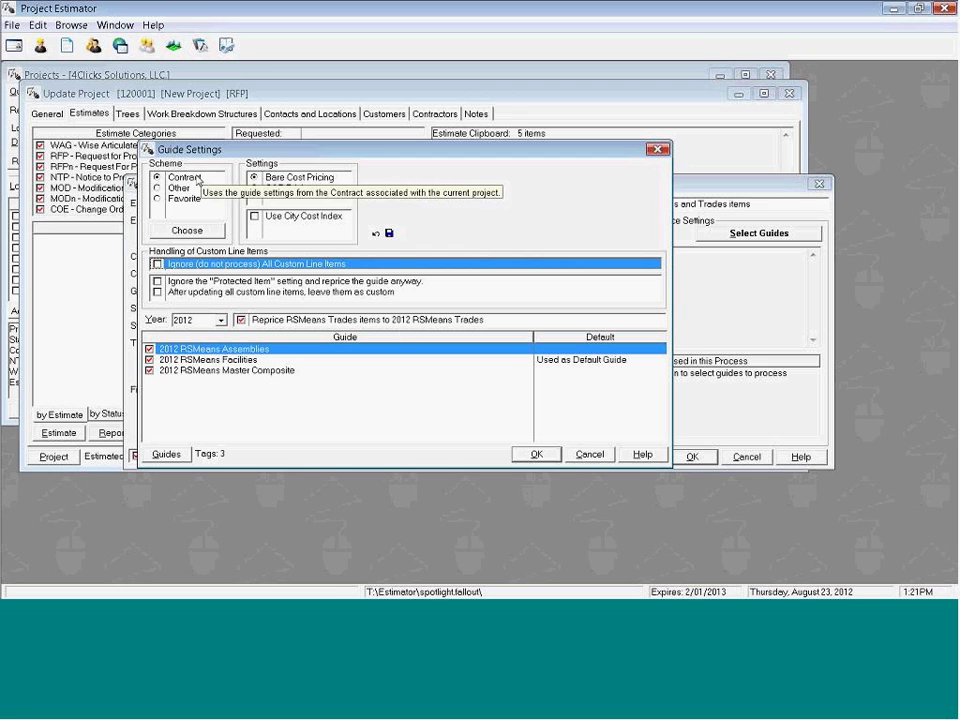
pyautogui.click(534, 456)
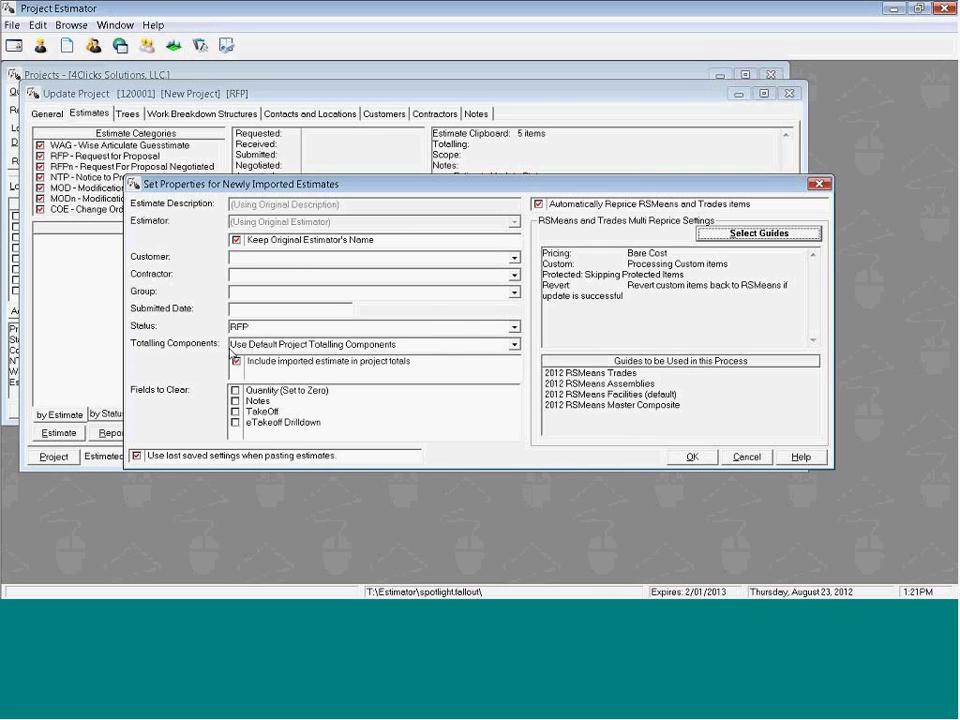
pyautogui.click(514, 344)
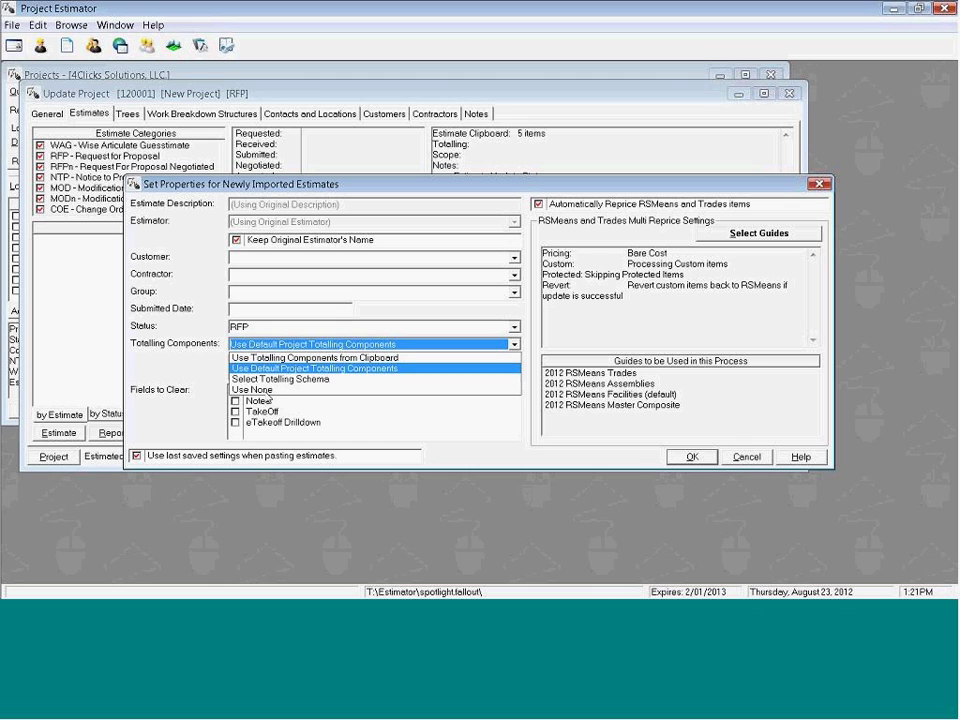
pyautogui.click(263, 346)
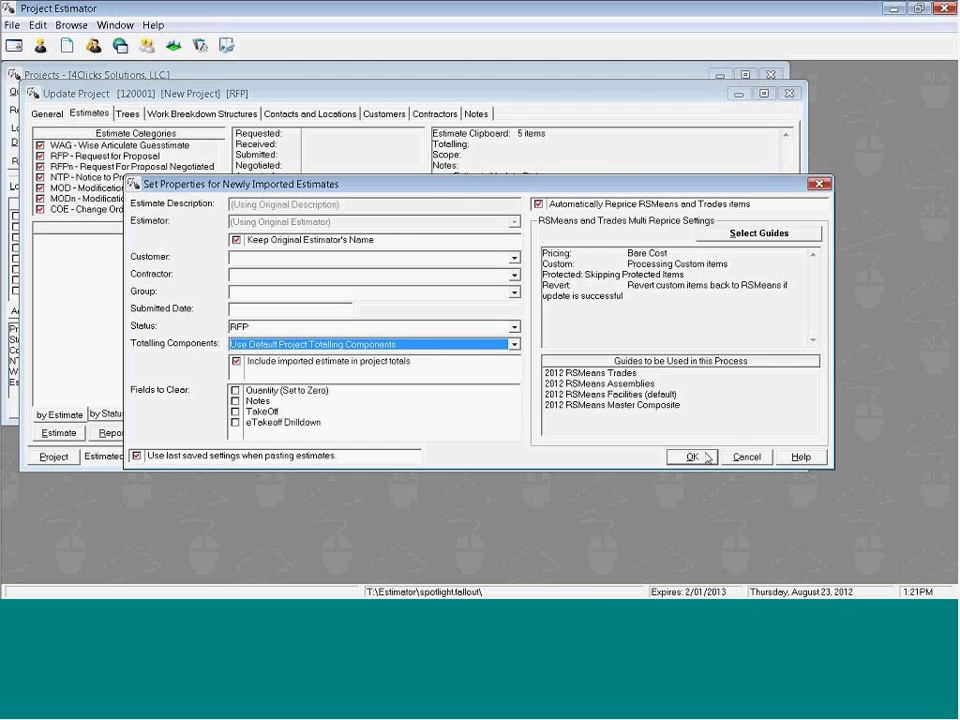
# Step: Start the import and review the repriced rows, including the custom Crew A-01 and 26 Electrical items
pyautogui.press('Return')
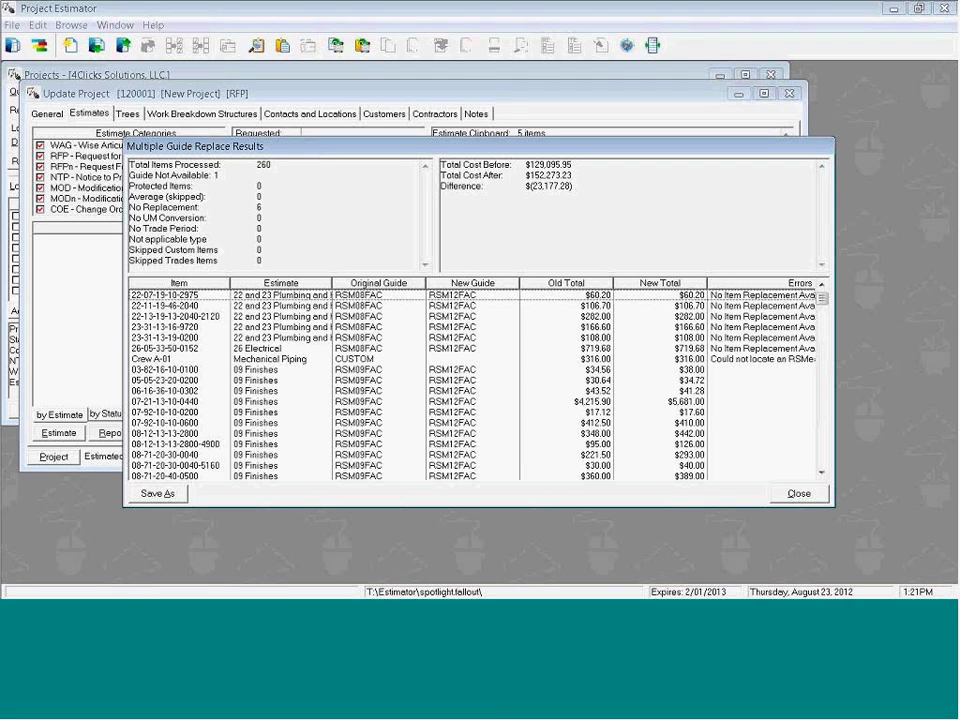
pyautogui.click(780, 297)
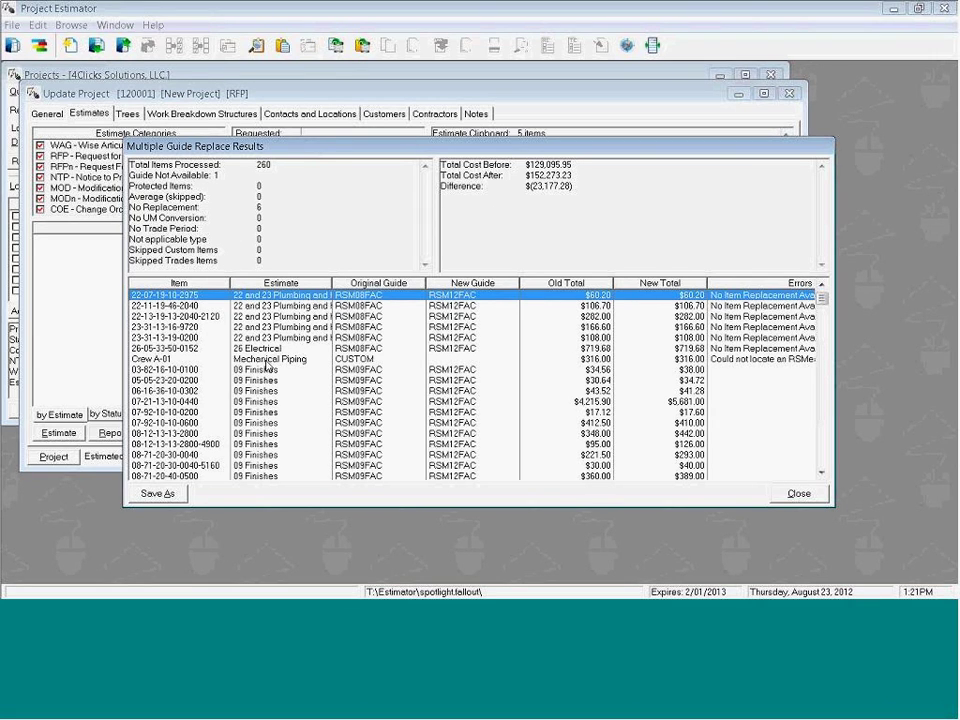
pyautogui.click(330, 360)
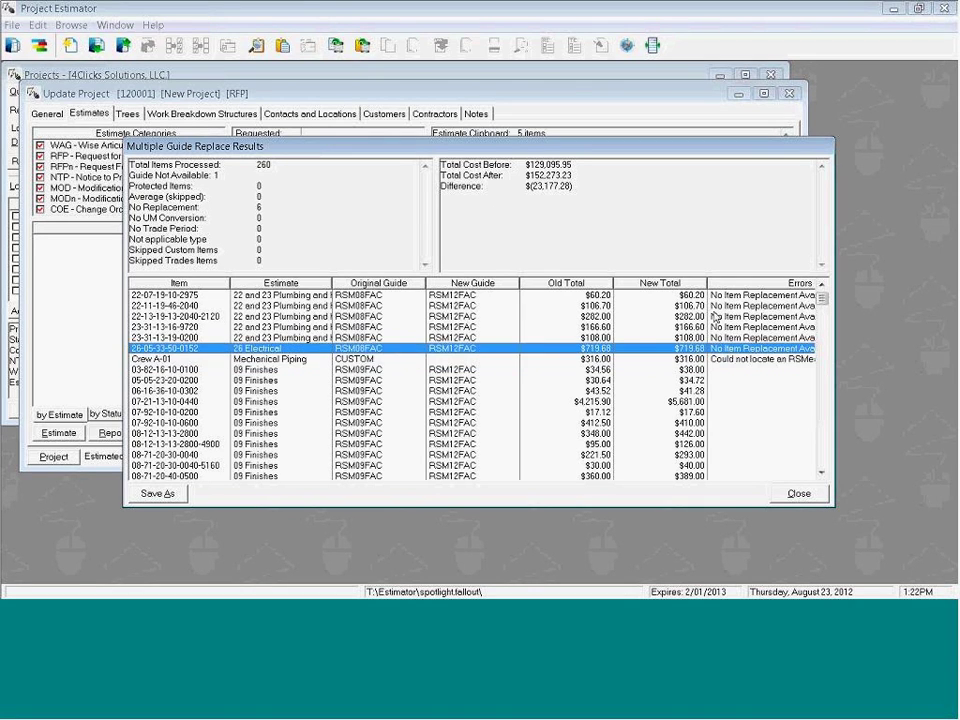
pyautogui.click(718, 347)
pyautogui.press('Up')
pyautogui.press('Up')
pyautogui.press('Up')
pyautogui.press('Up')
pyautogui.press('Up')
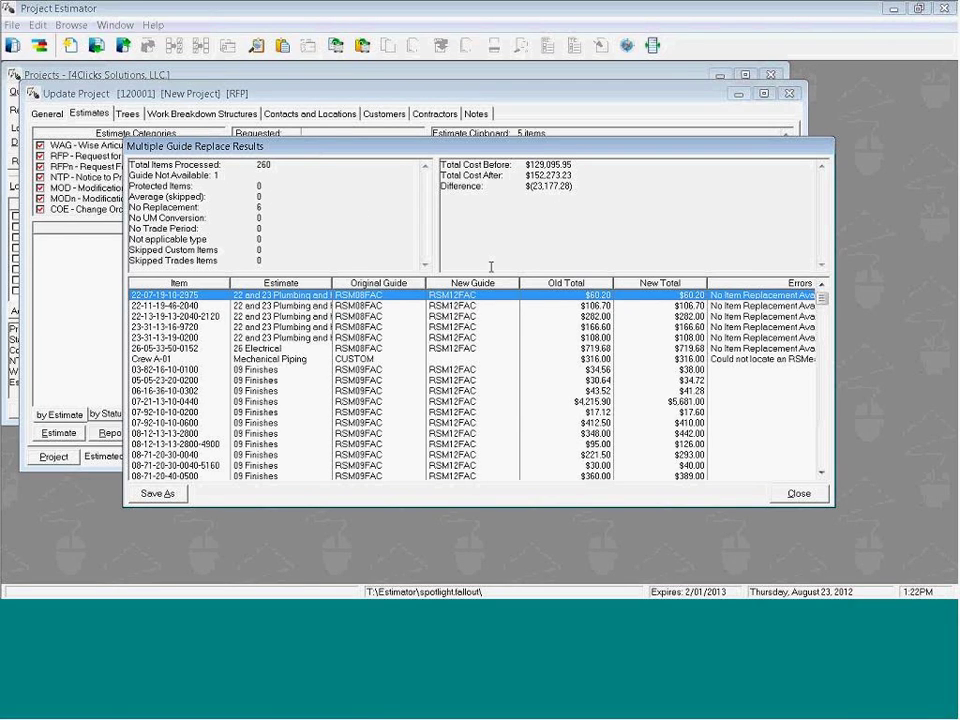
# Step: Dismiss the repricing and import messages, then open and close the 09 Finishes and 10 Computer Flooring estimates
pyautogui.click(800, 495)
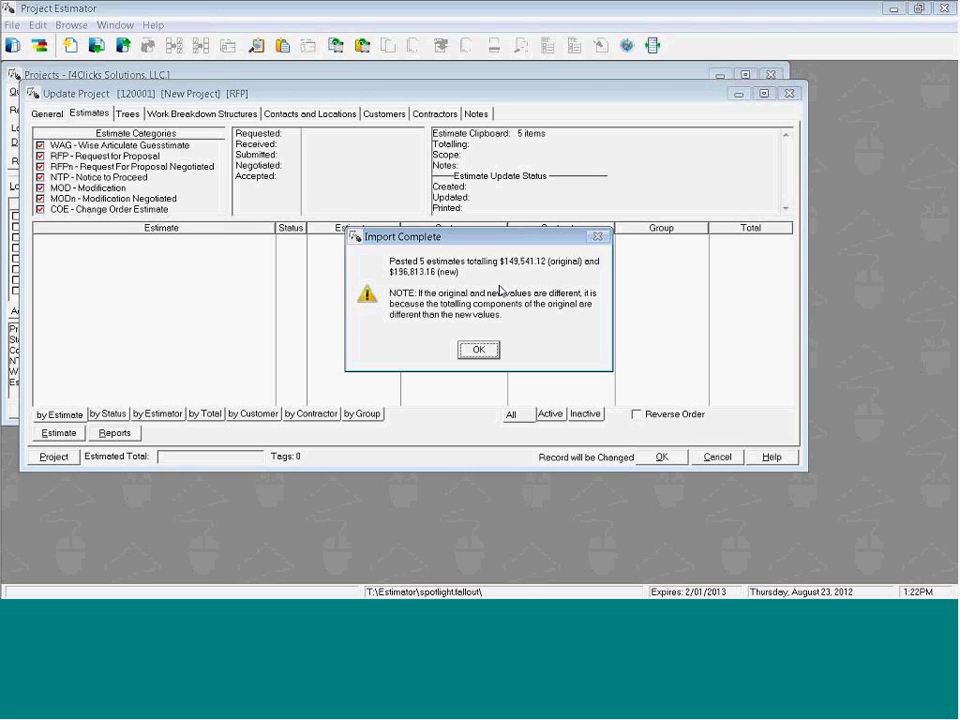
pyautogui.click(478, 349)
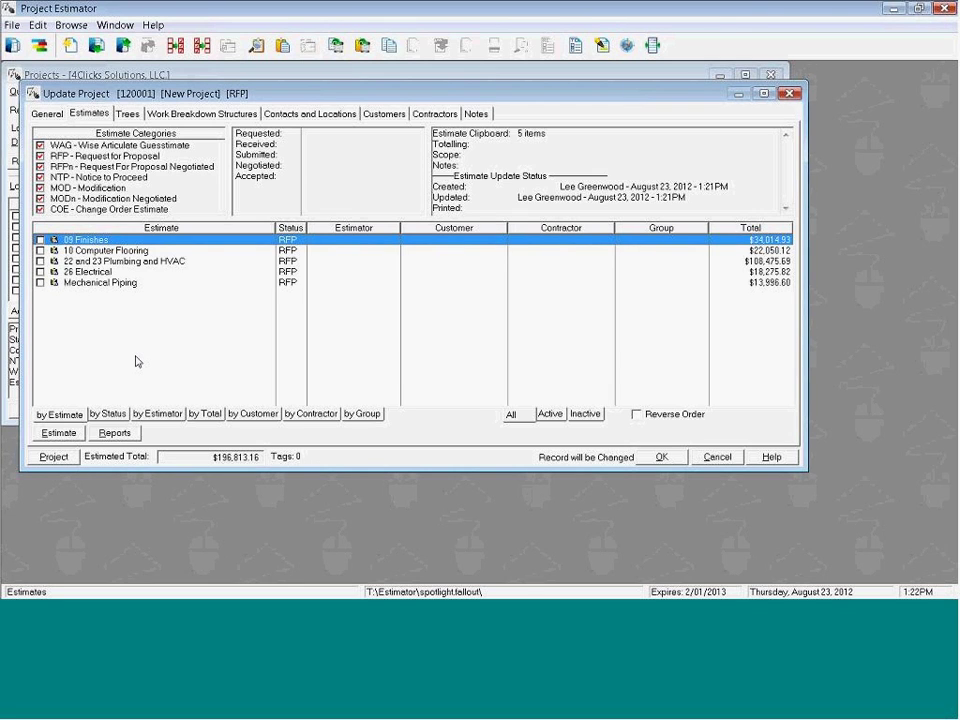
pyautogui.doubleClick(100, 240)
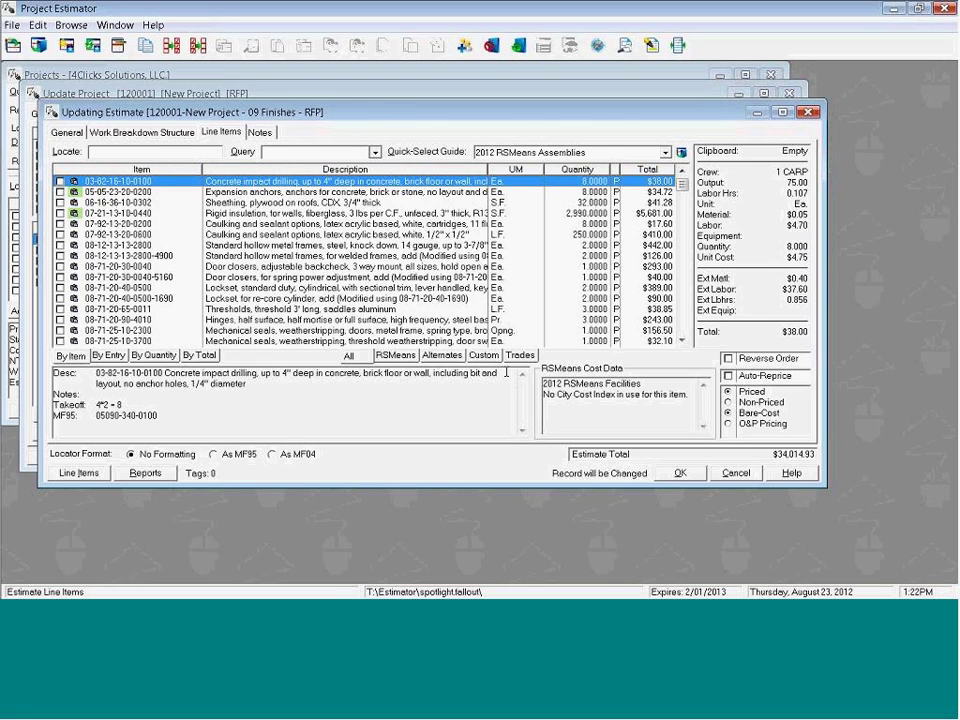
pyautogui.press('Escape')
pyautogui.doubleClick(289, 255)
pyautogui.press('Escape')
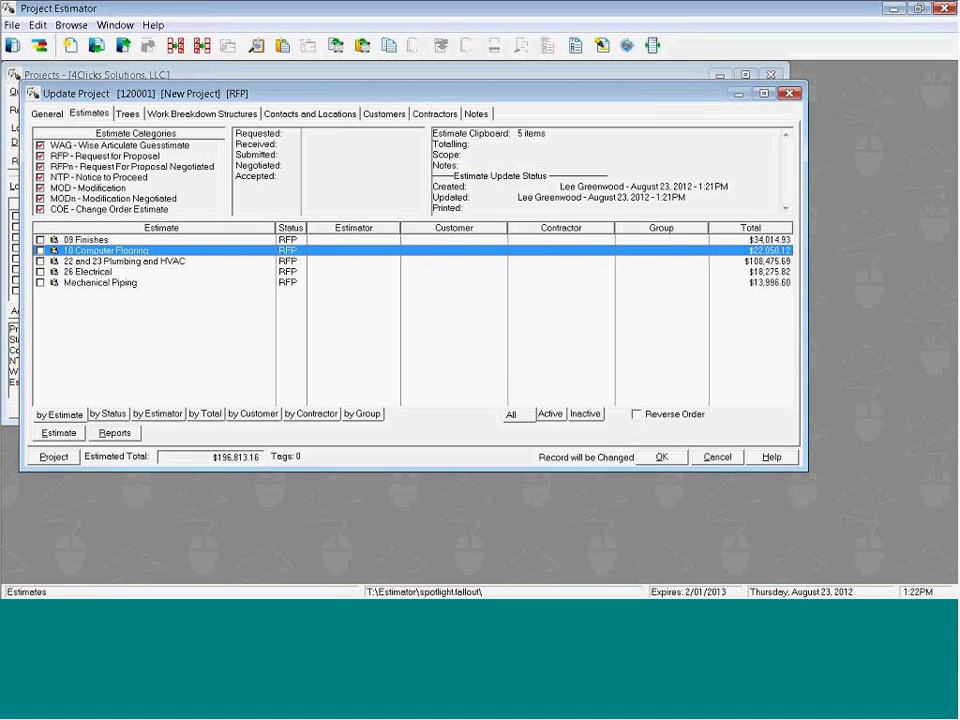